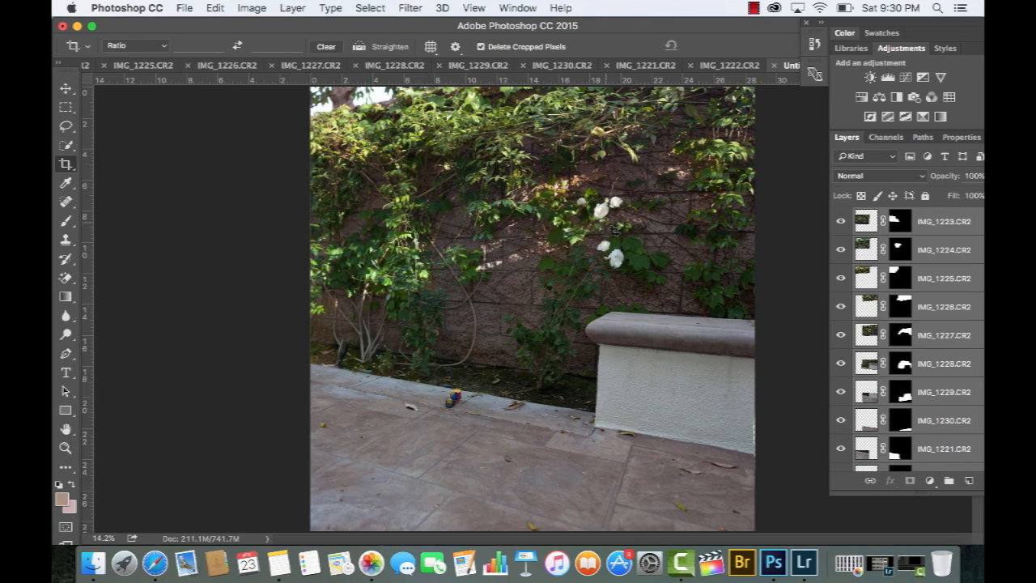
Lasso the toy train in its photo and paste it into train baby.psd, placing it over the patio edge beside the planter.
{"action": "mouse_move", "coordinate": [642, 226]}
{"action": "left_mouse_down"}
{"action": "mouse_move", "coordinate": [575, 242]}
{"action": "mouse_move", "coordinate": [521, 237]}
{"action": "mouse_move", "coordinate": [485, 305]}
{"action": "left_mouse_up"}
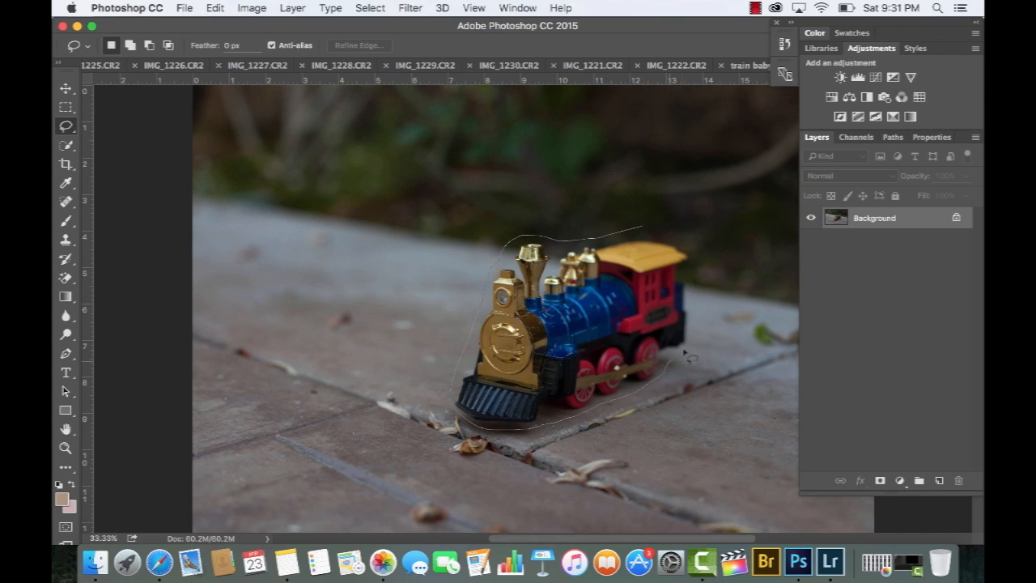
{"action": "mouse_move", "coordinate": [689, 356]}
{"action": "left_mouse_down"}
{"action": "mouse_move", "coordinate": [693, 317]}
{"action": "mouse_move", "coordinate": [678, 242]}
{"action": "left_mouse_up"}
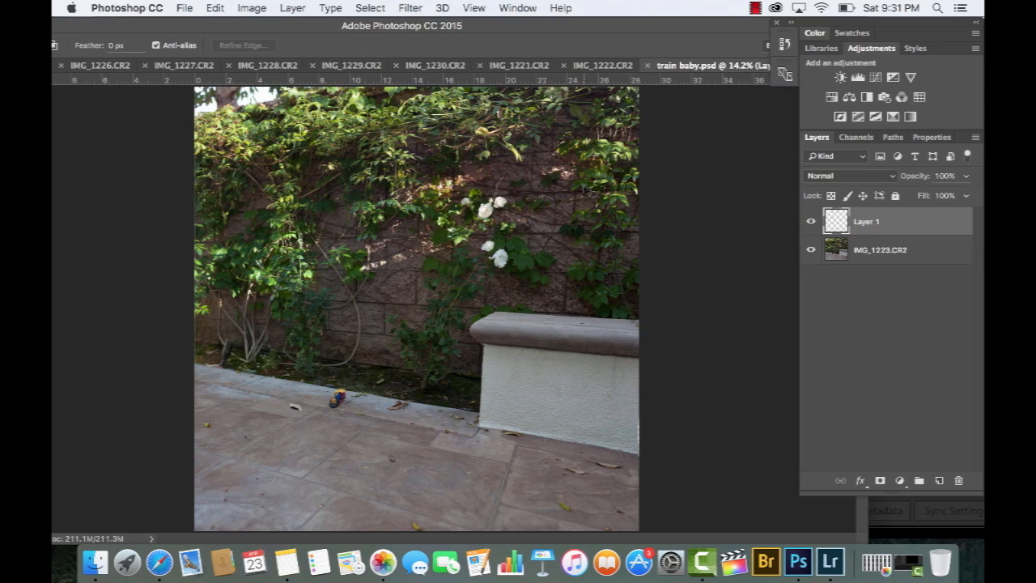
{"action": "key", "text": "ctrl+v"}
{"action": "key", "text": "v"}
{"action": "left_click_drag", "start_coordinate": [435, 302], "coordinate": [363, 373]}
Enlarge the pasted train proportionally with Free Transform and move it toward the patio in front of the vine wall.
{"action": "key", "text": "ctrl+t"}
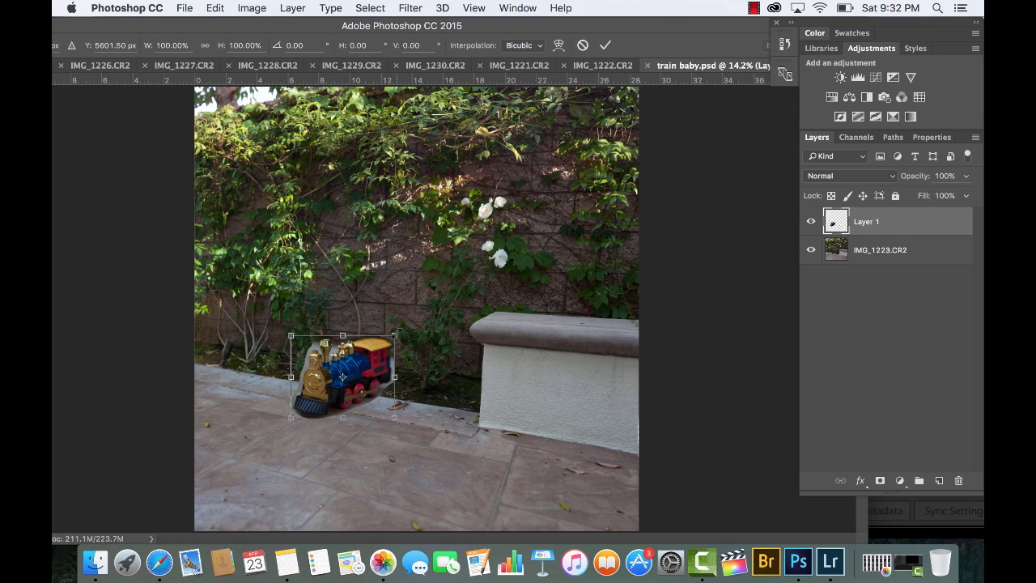
{"action": "left_click_drag", "start_coordinate": [394, 334], "coordinate": [527, 264]}
{"action": "key", "text": "Return"}
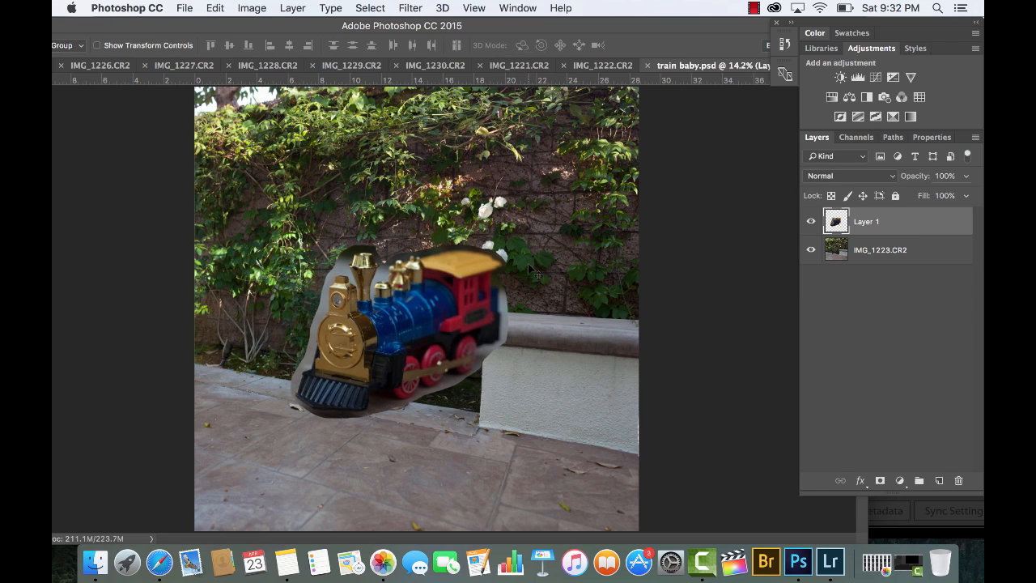
{"action": "left_click_drag", "start_coordinate": [448, 308], "coordinate": [393, 332]}
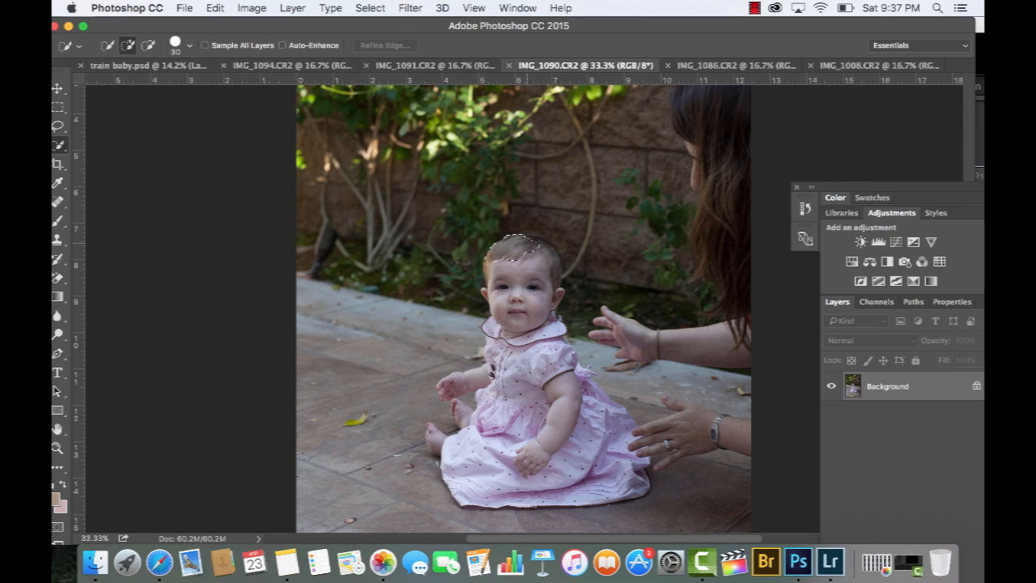
Select the baby in IMG_1090.CR2 with Quick Selection, including the head, pink dress, hands and feet.
{"action": "left_click_drag", "start_coordinate": [527, 243], "coordinate": [554, 265]}
{"action": "left_click_drag", "start_coordinate": [526, 388], "coordinate": [483, 389]}
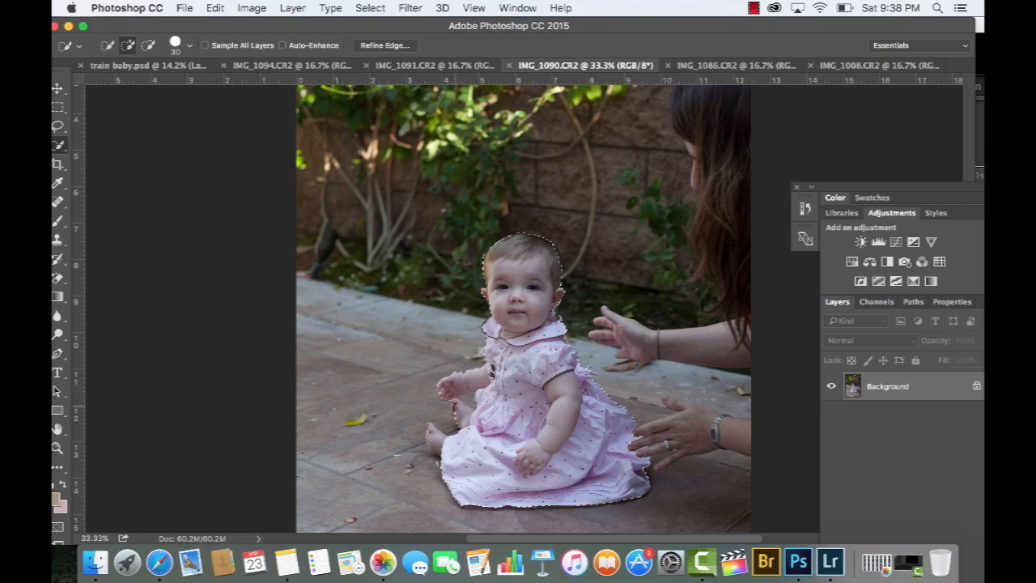
{"action": "mouse_move", "coordinate": [441, 437]}
{"action": "left_mouse_down"}
{"action": "mouse_move", "coordinate": [449, 497]}
{"action": "mouse_move", "coordinate": [498, 518]}
{"action": "mouse_move", "coordinate": [643, 497]}
{"action": "left_mouse_up"}
Close IMG_1090.CR2 without saving and paste the baby into train baby.psd as a new layer.
{"action": "left_click", "coordinate": [508, 65]}
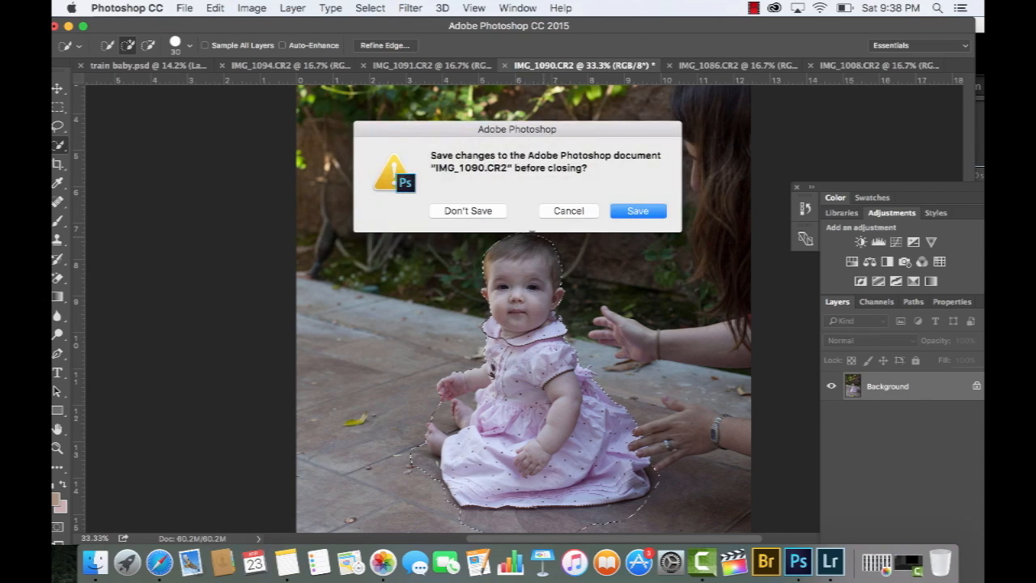
{"action": "left_click", "coordinate": [470, 210]}
{"action": "key", "text": "super+v"}
{"action": "key", "text": "v"}
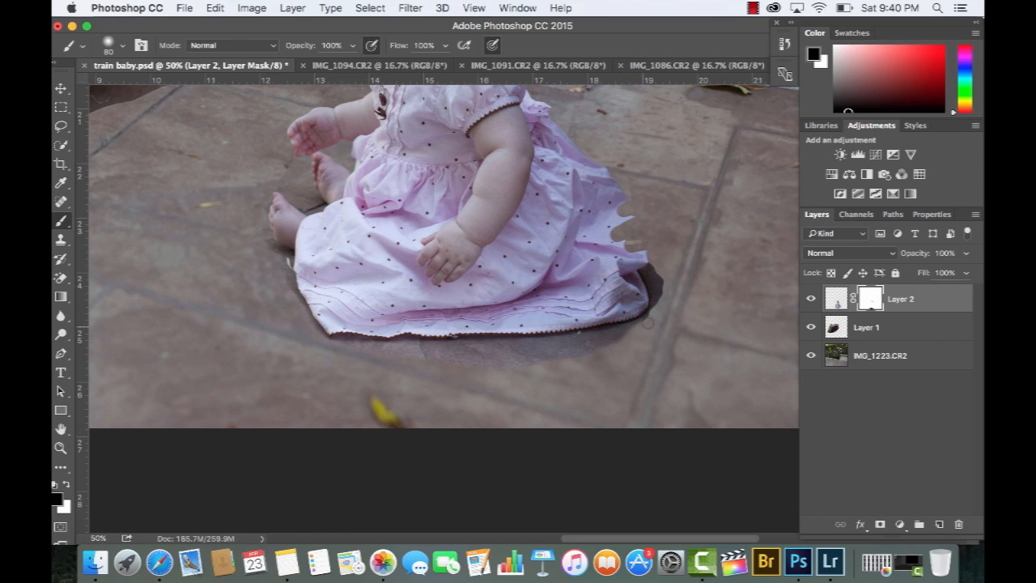
Mask out the leftover paving around the baby's dress hem on Layer 2, painting black with a soft 400 px brush.
{"action": "left_click_drag", "start_coordinate": [658, 308], "coordinate": [661, 288]}
{"action": "key", "text": "bracketright"}
{"action": "key", "text": "bracketright"}
{"action": "key", "text": "bracketright"}
{"action": "key", "text": "bracketright"}
{"action": "key", "text": "bracketright"}
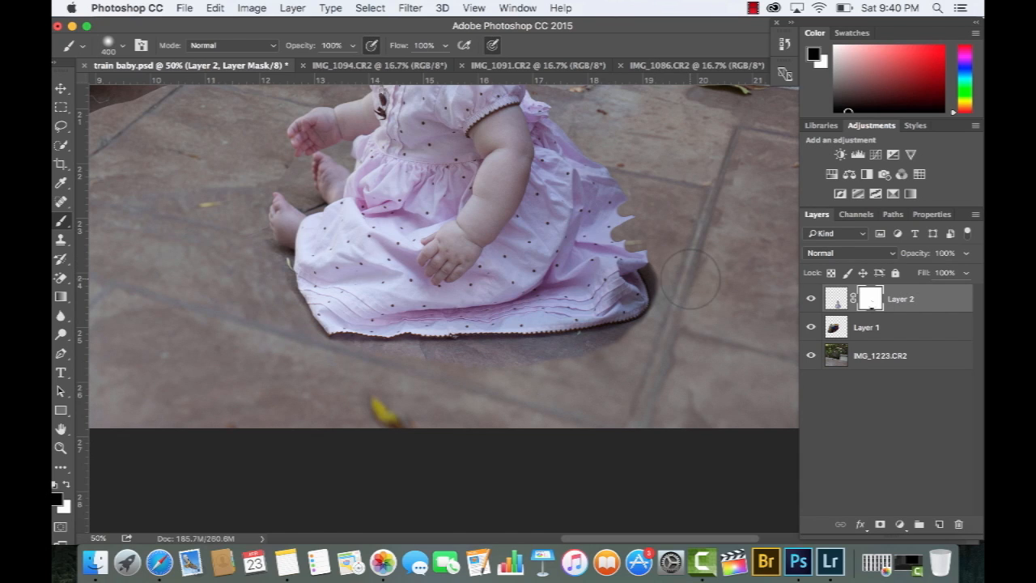
{"action": "mouse_move", "coordinate": [427, 382]}
{"action": "left_mouse_down"}
{"action": "mouse_move", "coordinate": [574, 384]}
{"action": "mouse_move", "coordinate": [584, 378]}
{"action": "mouse_move", "coordinate": [562, 380]}
{"action": "mouse_move", "coordinate": [649, 349]}
{"action": "left_mouse_up"}
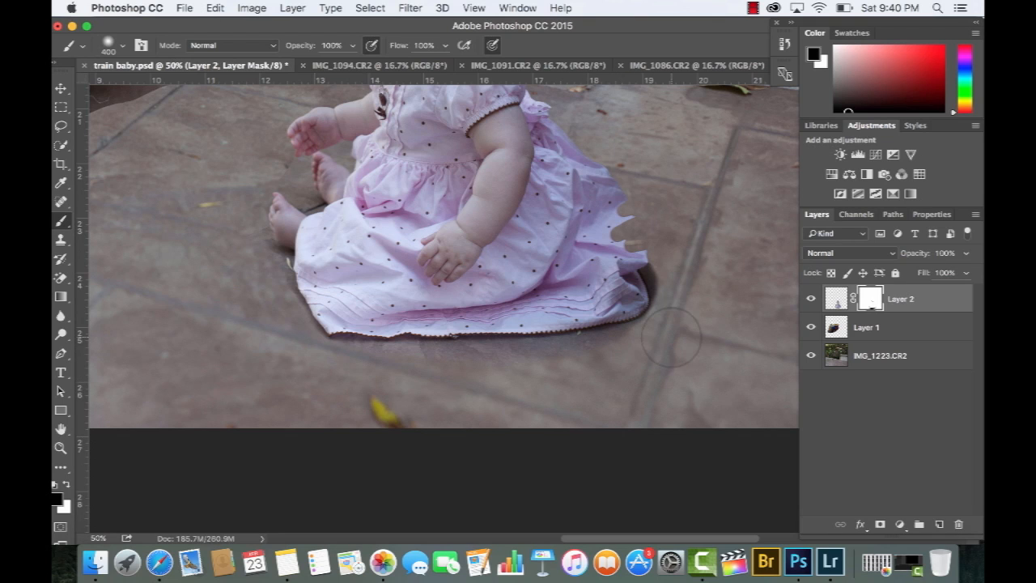
{"action": "left_click_drag", "start_coordinate": [685, 259], "coordinate": [682, 348]}
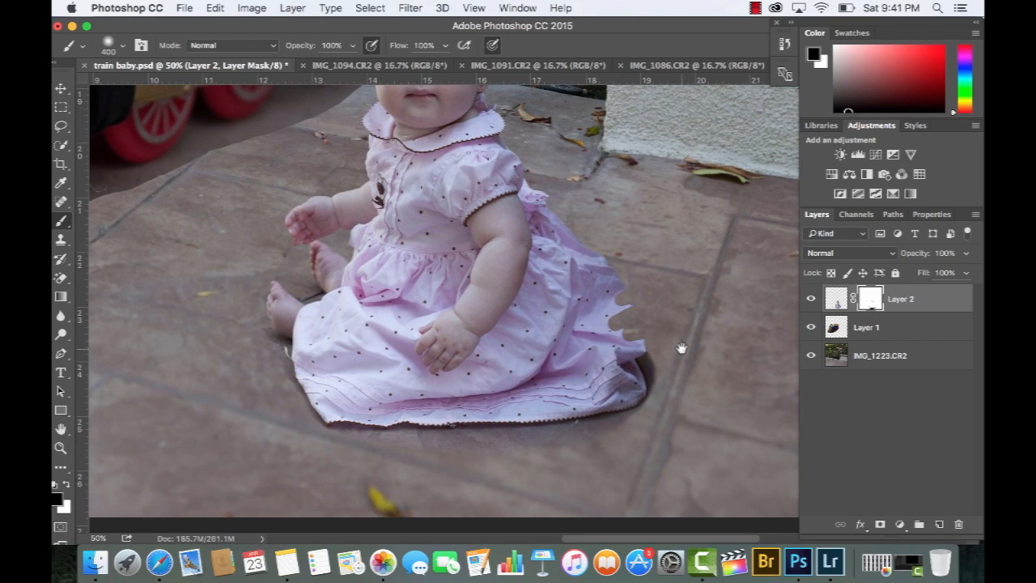
{"action": "key", "text": "super+0"}
Duplicate the IMG_1223.CR2 layer and set the foreground color to 010101 for the brush.
{"action": "left_click", "coordinate": [866, 327]}
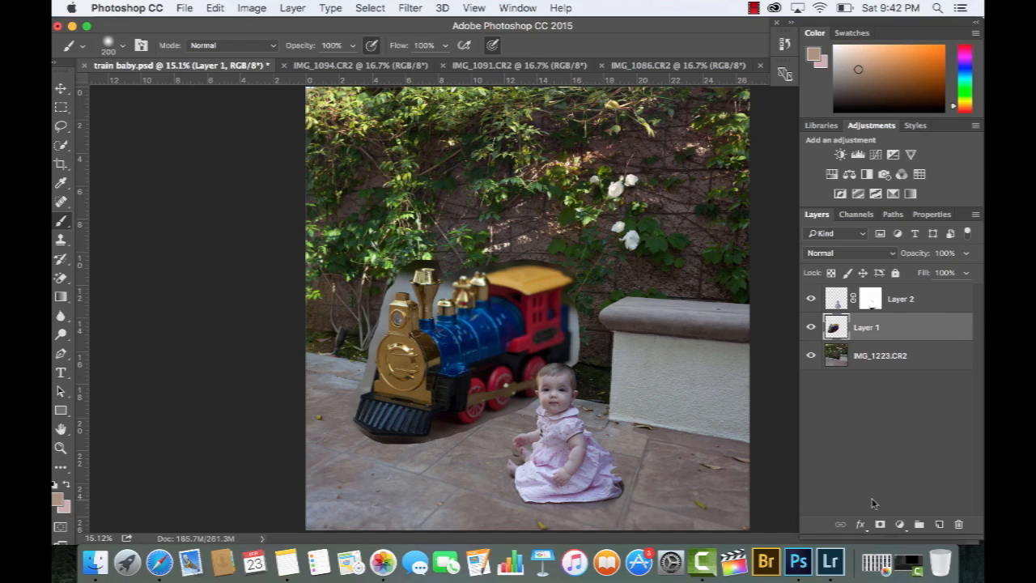
{"action": "left_click_drag", "start_coordinate": [885, 354], "coordinate": [939, 524]}
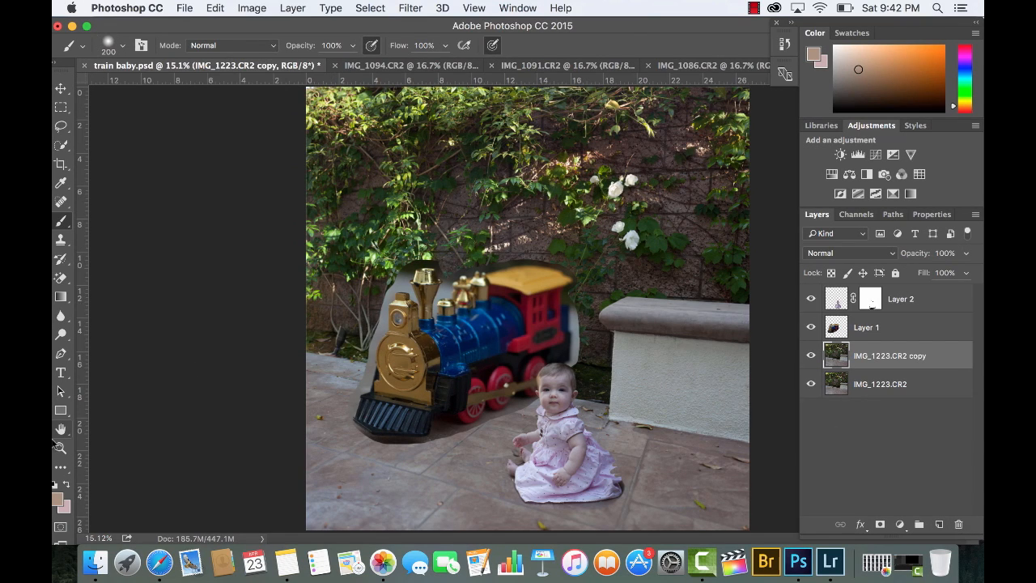
{"action": "left_click", "coordinate": [62, 499]}
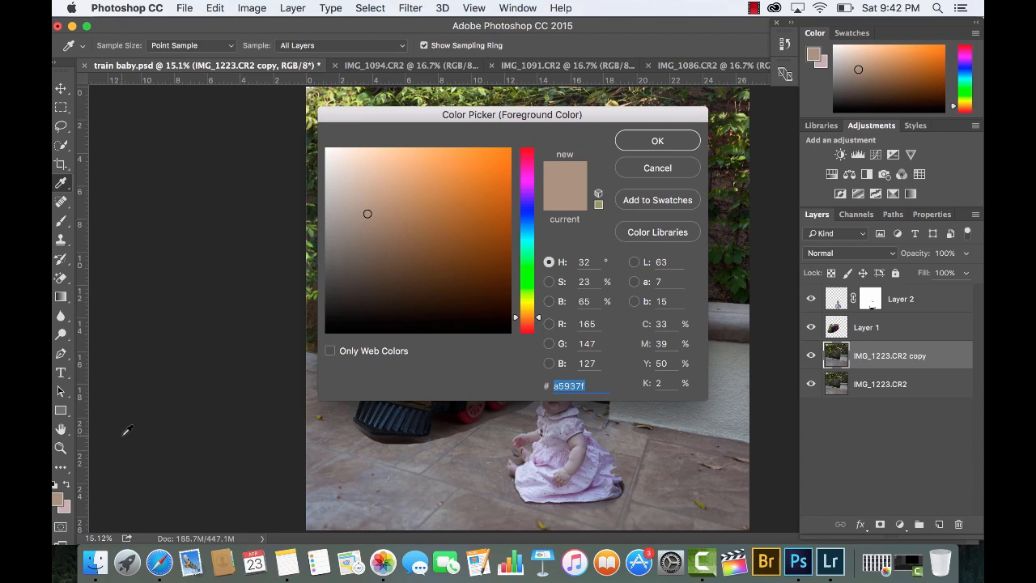
{"action": "left_click", "coordinate": [342, 330]}
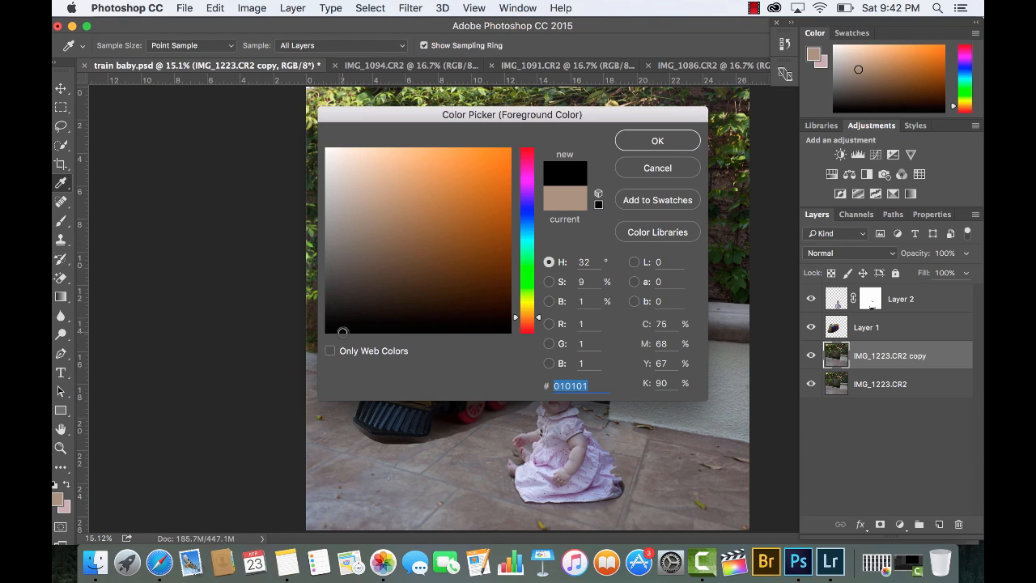
{"action": "key", "text": "Return"}
{"action": "key", "text": "b"}
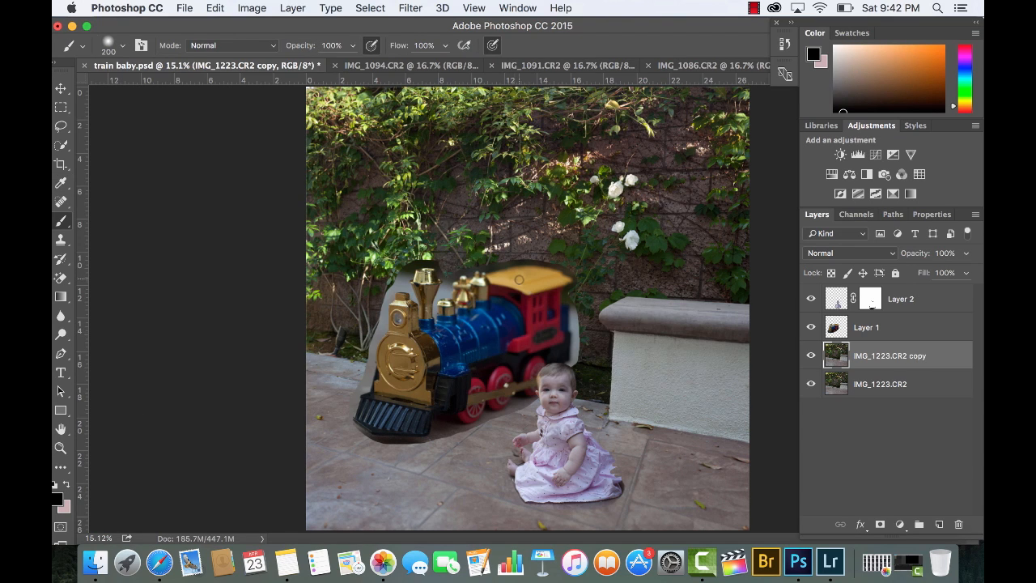
Paint a black tunnel opening on the wall behind the train, outlining the arch and enlarging the brush for the fill.
{"action": "mouse_move", "coordinate": [468, 269]}
{"action": "left_mouse_down"}
{"action": "mouse_move", "coordinate": [526, 241]}
{"action": "mouse_move", "coordinate": [576, 263]}
{"action": "left_mouse_up"}
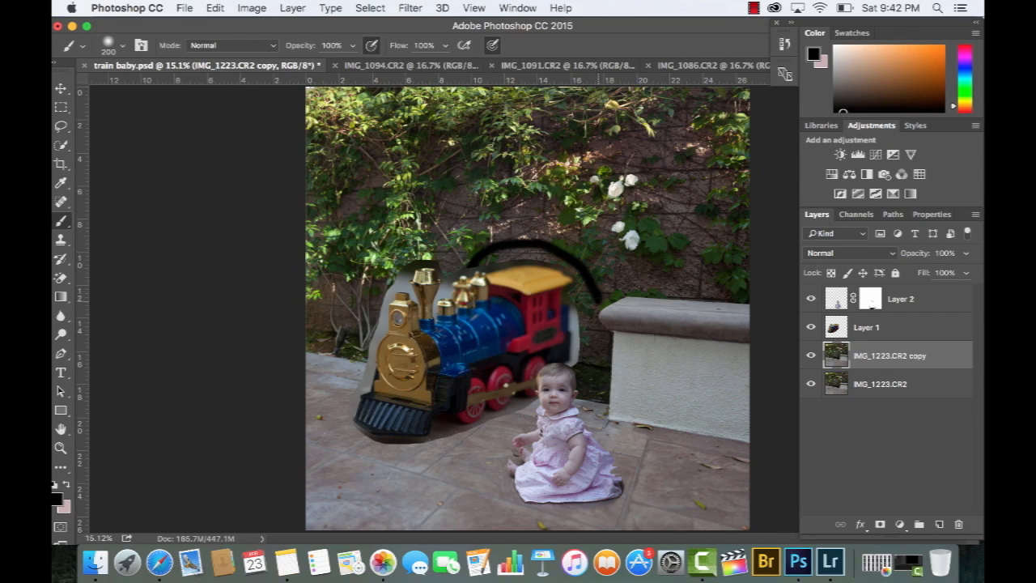
{"action": "mouse_move", "coordinate": [599, 301]}
{"action": "left_mouse_down"}
{"action": "mouse_move", "coordinate": [600, 355]}
{"action": "mouse_move", "coordinate": [586, 375]}
{"action": "mouse_move", "coordinate": [593, 307]}
{"action": "mouse_move", "coordinate": [536, 247]}
{"action": "mouse_move", "coordinate": [585, 283]}
{"action": "mouse_move", "coordinate": [585, 299]}
{"action": "mouse_move", "coordinate": [467, 255]}
{"action": "mouse_move", "coordinate": [510, 241]}
{"action": "mouse_move", "coordinate": [549, 247]}
{"action": "mouse_move", "coordinate": [590, 282]}
{"action": "mouse_move", "coordinate": [599, 328]}
{"action": "mouse_move", "coordinate": [587, 361]}
{"action": "mouse_move", "coordinate": [597, 367]}
{"action": "mouse_move", "coordinate": [606, 310]}
{"action": "mouse_move", "coordinate": [585, 265]}
{"action": "mouse_move", "coordinate": [542, 237]}
{"action": "mouse_move", "coordinate": [482, 244]}
{"action": "left_mouse_up"}
{"action": "key", "text": "bracketright"}
{"action": "key", "text": "bracketright"}
{"action": "key", "text": "bracketright"}
{"action": "key", "text": "bracketright"}
{"action": "key", "text": "bracketright"}
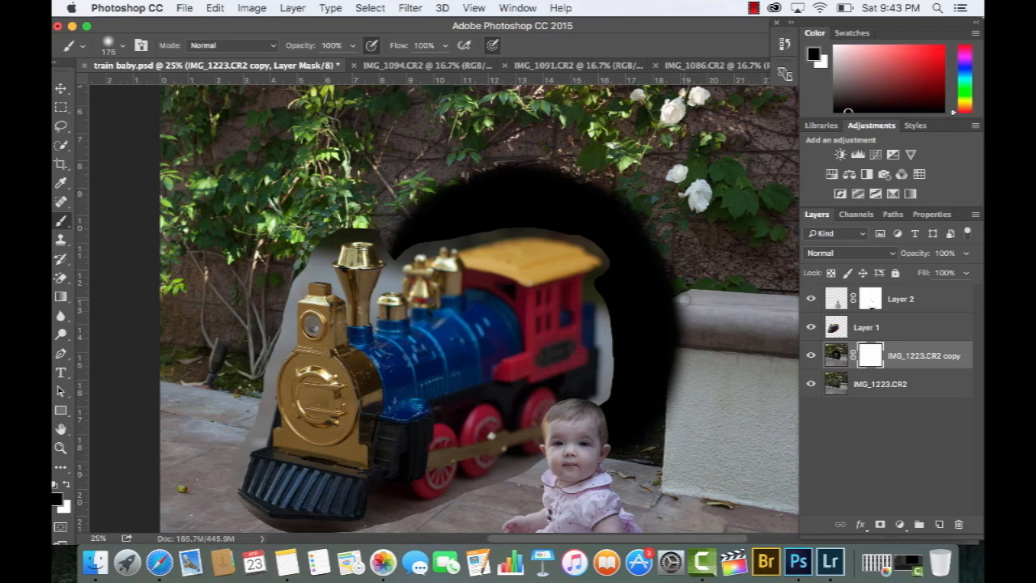
Mask the black paint off the bench's stone cap on the IMG_1223.CR2 copy layer with a 175 px brush.
{"action": "mouse_move", "coordinate": [685, 298]}
{"action": "left_mouse_down"}
{"action": "mouse_move", "coordinate": [655, 313]}
{"action": "mouse_move", "coordinate": [651, 325]}
{"action": "mouse_move", "coordinate": [670, 339]}
{"action": "left_mouse_up"}
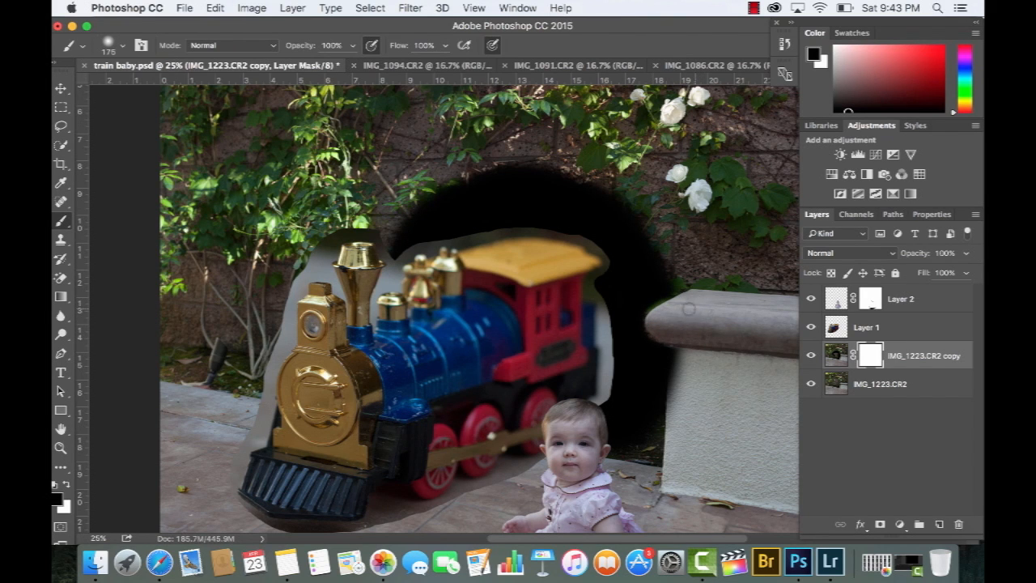
{"action": "key", "text": "x"}
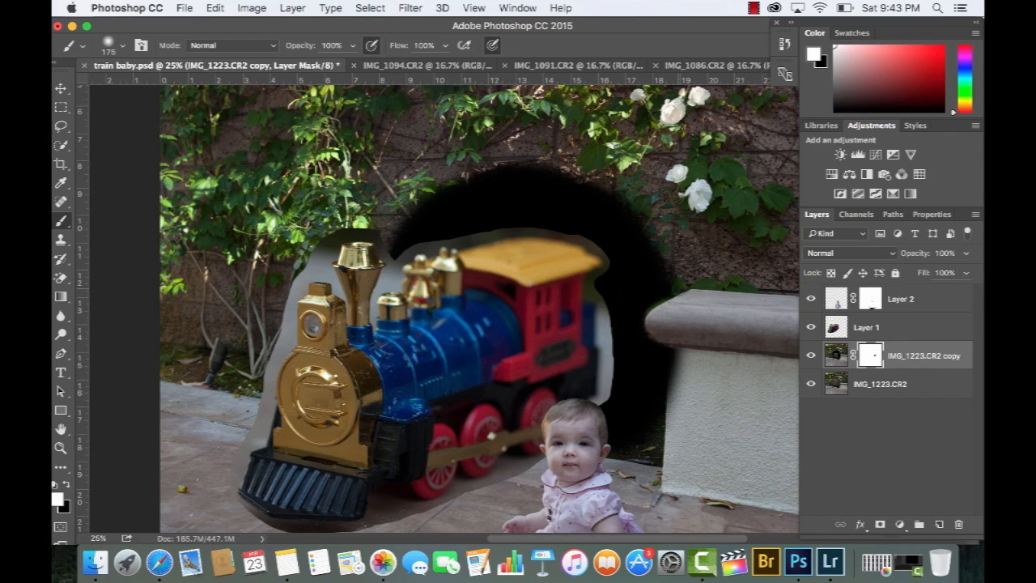
{"action": "key", "text": "x"}
Mask the black paint off the bench wall's vertical edge below the cap with a 70 px brush.
{"action": "key", "text": "["}
{"action": "key", "text": "["}
{"action": "key", "text": "["}
{"action": "key", "text": "["}
{"action": "key", "text": "["}
{"action": "left_click_drag", "start_coordinate": [671, 348], "coordinate": [670, 416]}
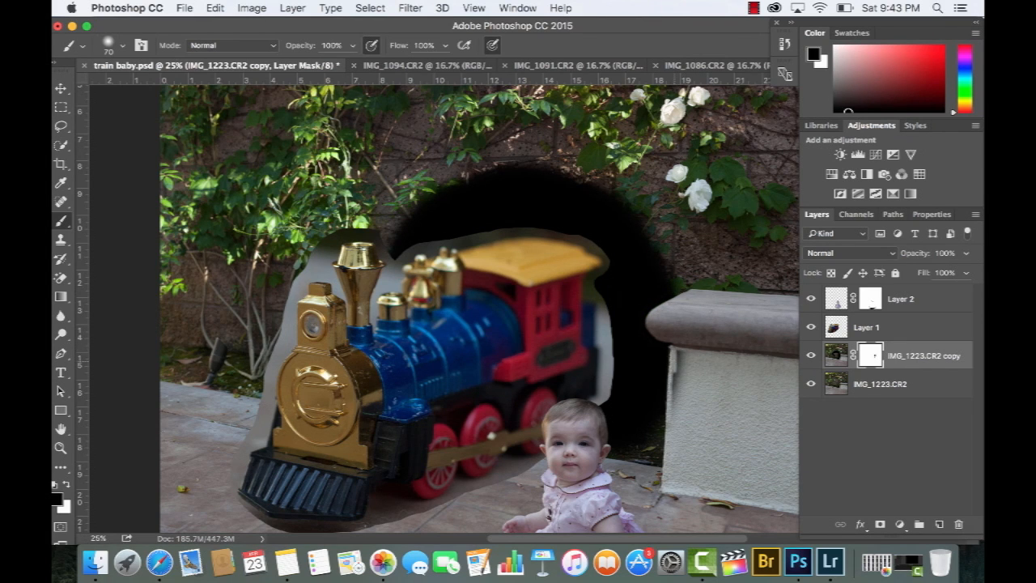
{"action": "left_click_drag", "start_coordinate": [678, 354], "coordinate": [676, 419]}
{"action": "left_click_drag", "start_coordinate": [680, 353], "coordinate": [683, 393]}
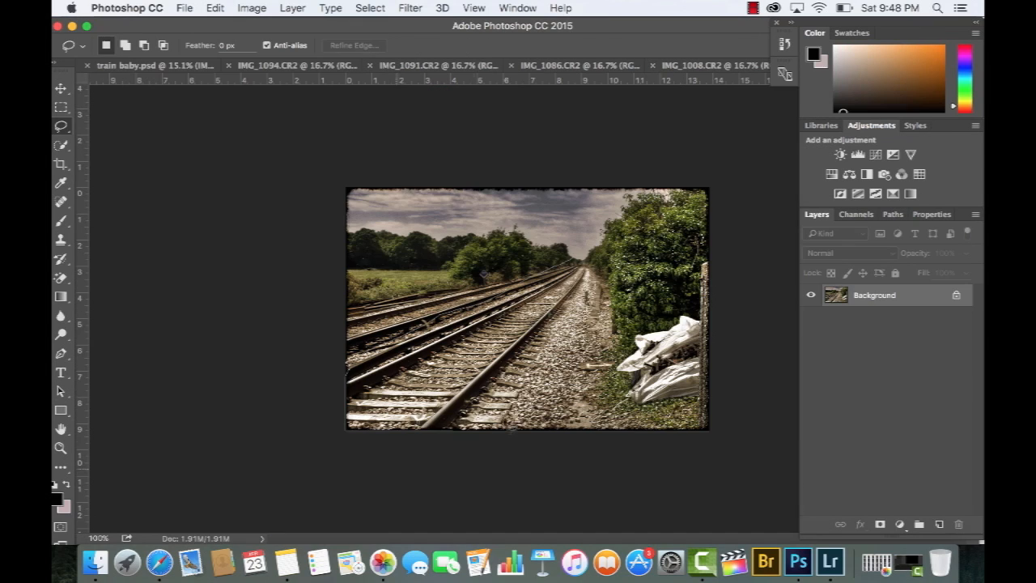
Lasso the railway tracks in the railway photo and copy them into train baby.psd as a layer beneath the train.
{"action": "mouse_move", "coordinate": [597, 270]}
{"action": "left_mouse_down"}
{"action": "mouse_move", "coordinate": [555, 384]}
{"action": "mouse_move", "coordinate": [510, 449]}
{"action": "mouse_move", "coordinate": [506, 391]}
{"action": "left_mouse_up"}
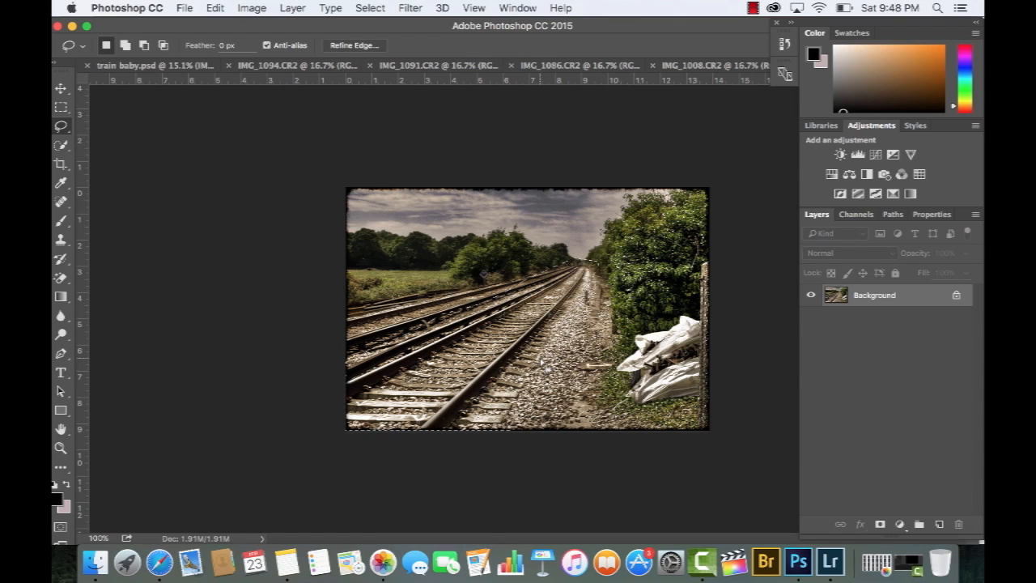
{"action": "key", "text": "super+c"}
{"action": "left_click_drag", "start_coordinate": [706, 22], "coordinate": [662, 19]}
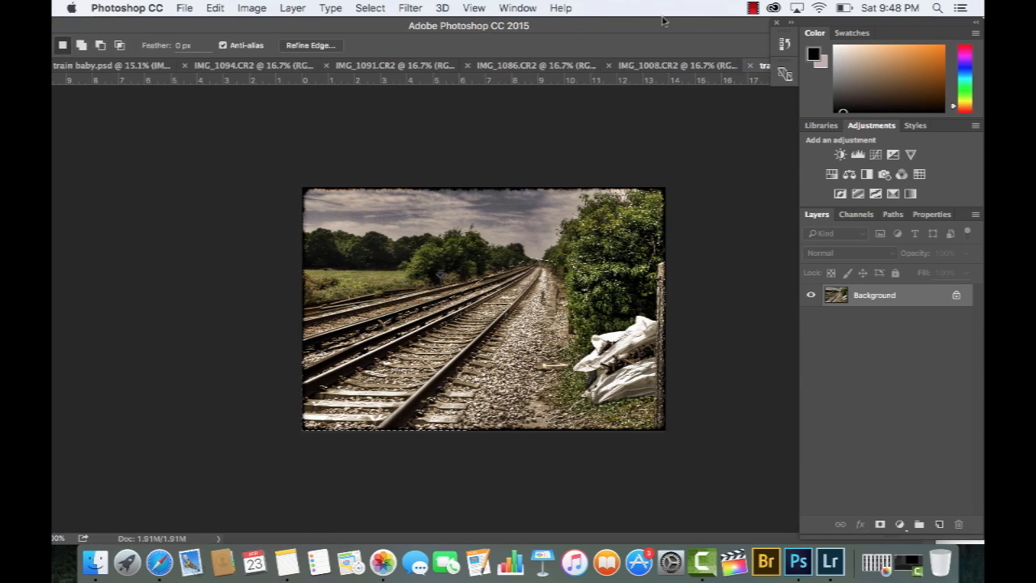
{"action": "left_click", "coordinate": [748, 65]}
{"action": "key", "text": "super+v"}
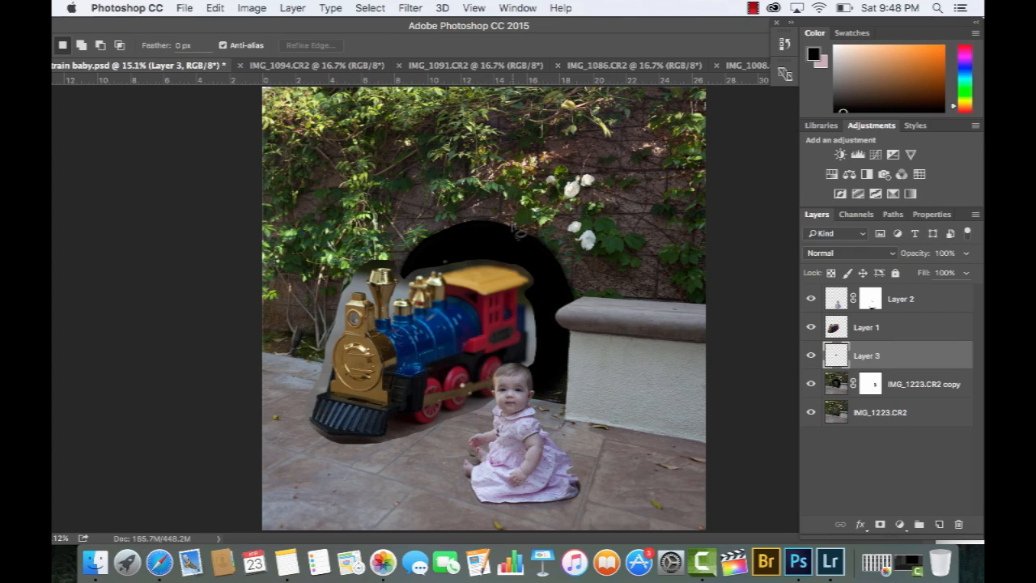
Move the tracks under the train and enlarge them so they run from the patio foreground toward the tunnel.
{"action": "key", "text": "v"}
{"action": "left_click_drag", "start_coordinate": [520, 236], "coordinate": [361, 409]}
{"action": "key", "text": "super+t"}
{"action": "left_click_drag", "start_coordinate": [345, 453], "coordinate": [532, 339]}
{"action": "key", "text": "Return"}
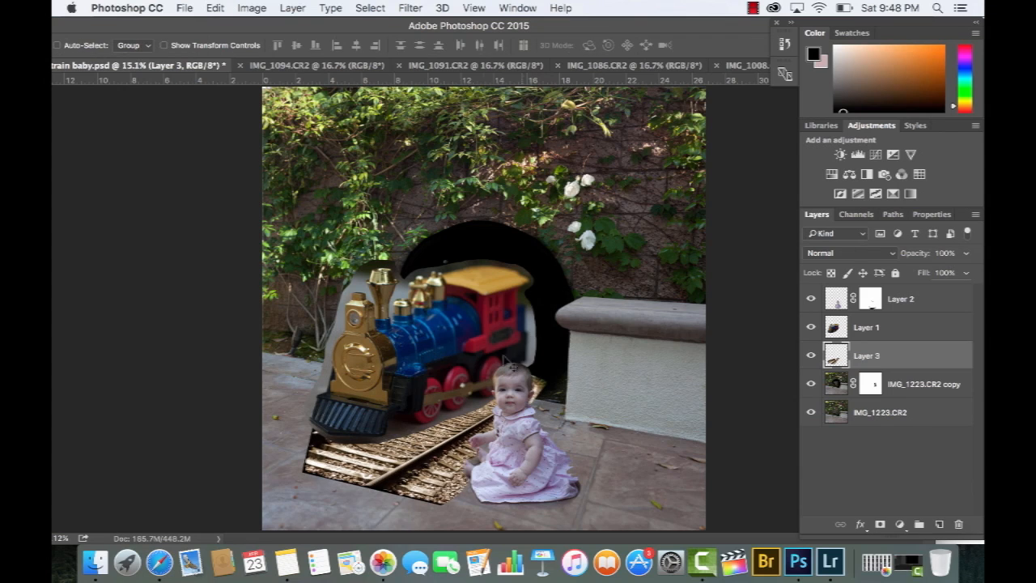
Scale the tracks up to about 143.7% and reposition them beneath the train, reaching the image's lower-left corner.
{"action": "left_click_drag", "start_coordinate": [463, 383], "coordinate": [379, 391]}
{"action": "key", "text": "super+t"}
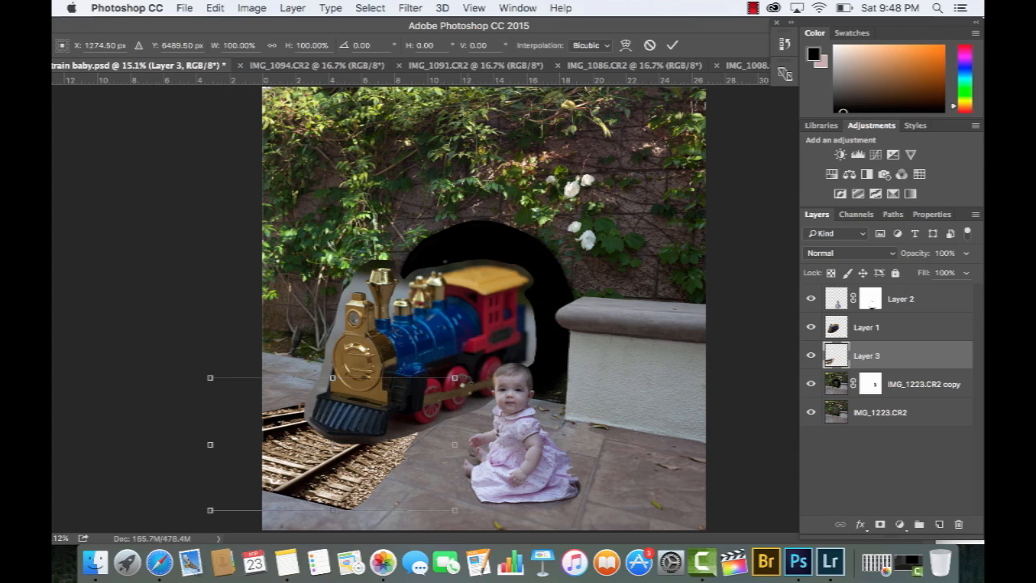
{"action": "left_click_drag", "start_coordinate": [460, 374], "coordinate": [562, 317]}
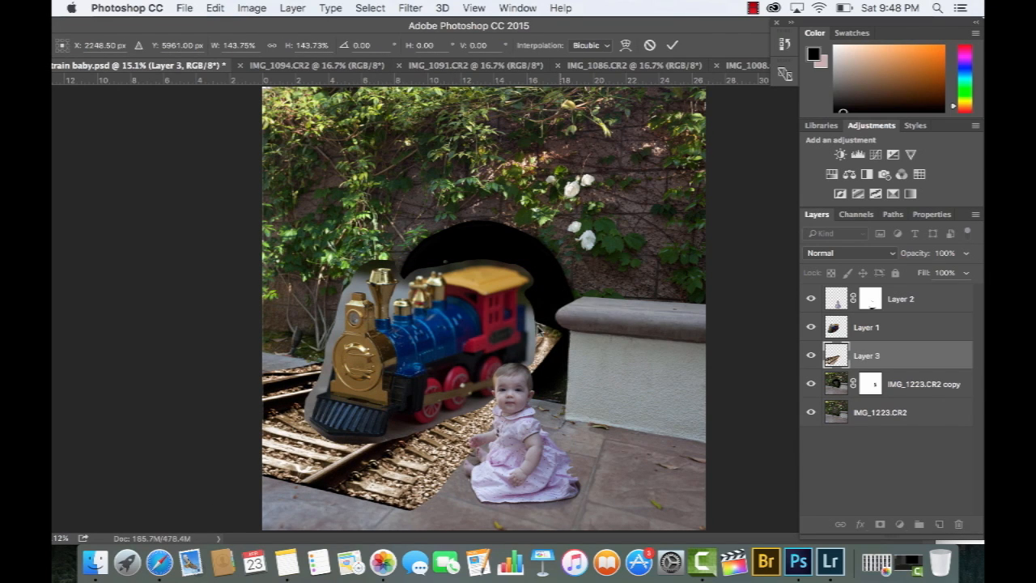
{"action": "key", "text": "Return"}
{"action": "left_click_drag", "start_coordinate": [507, 340], "coordinate": [461, 389]}
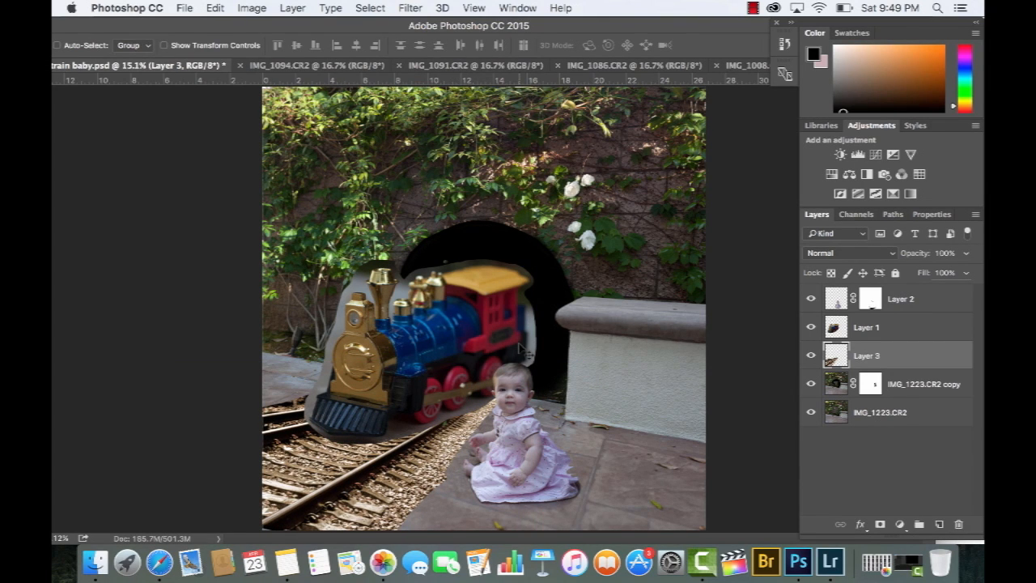
Set the blend mode of the tracks on Layer 3 to Darken and add a layer mask.
{"action": "left_click", "coordinate": [842, 253]}
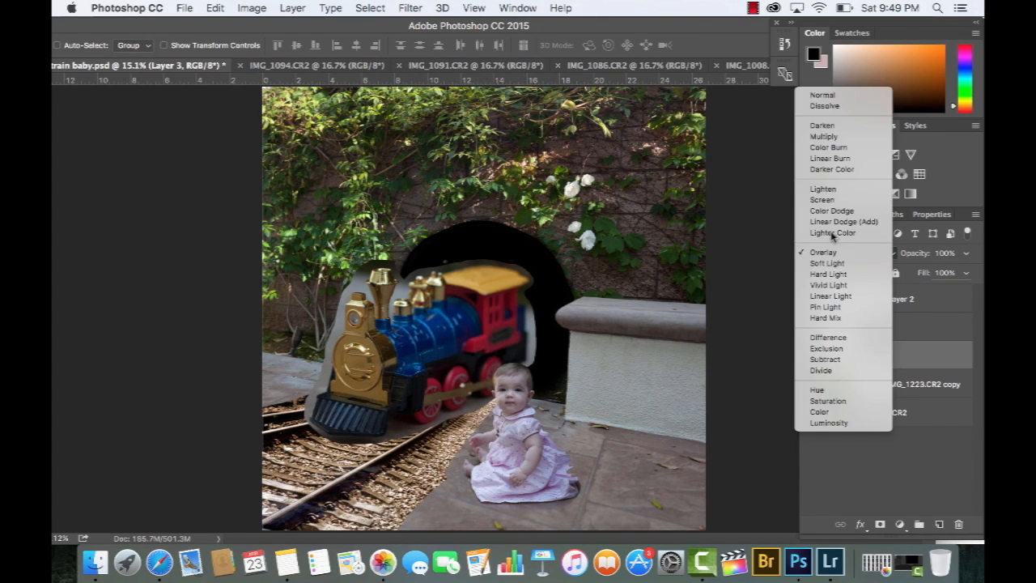
{"action": "left_click", "coordinate": [829, 126]}
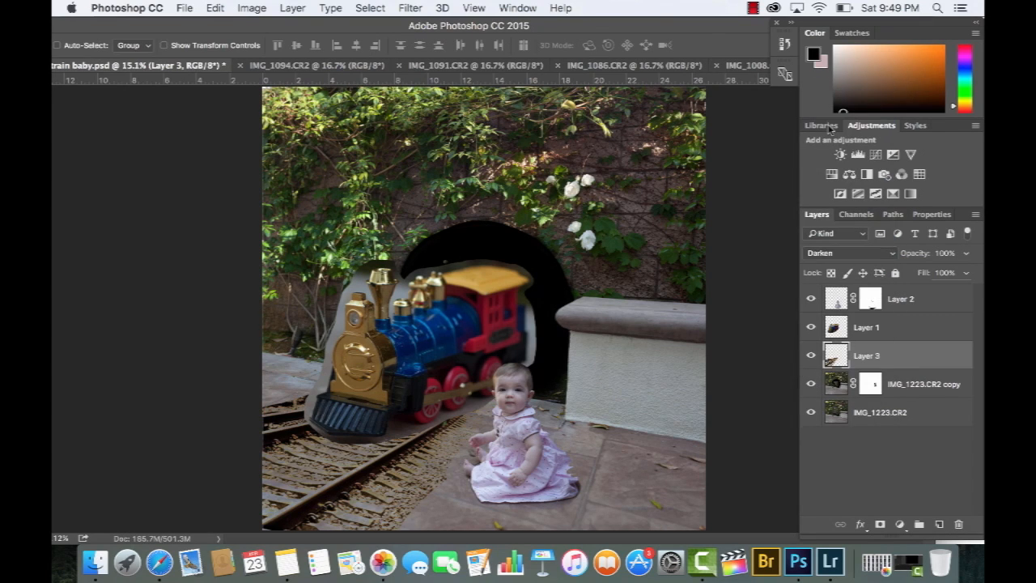
{"action": "left_click", "coordinate": [879, 523]}
Paint black on the tracks layer's mask to blend the gravel edge beside the near rail into the patio.
{"action": "key", "text": "b"}
{"action": "key", "text": "super+equal"}
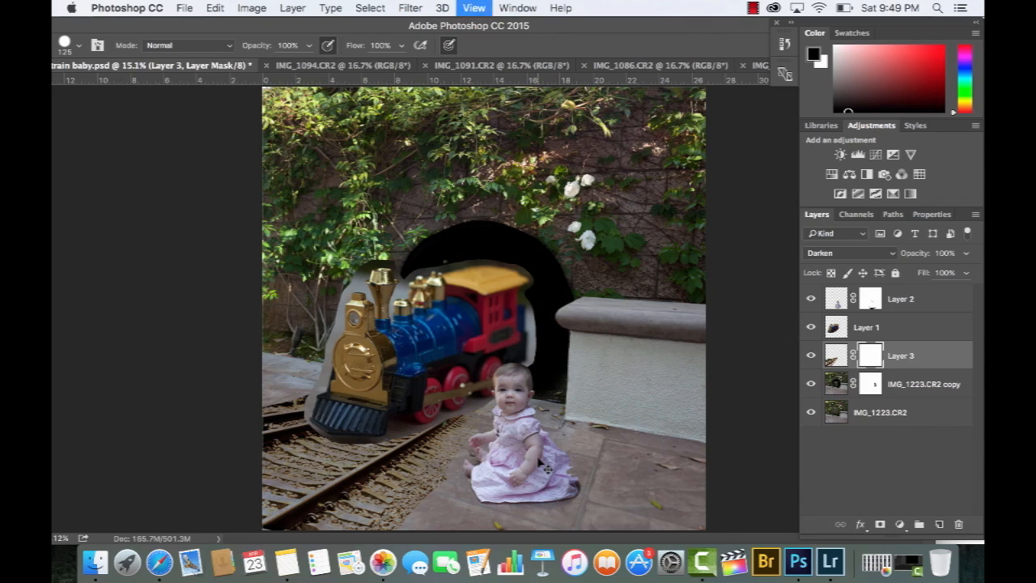
{"action": "scroll", "coordinate": [419, 232], "scroll_direction": "down", "scroll_amount": 5}
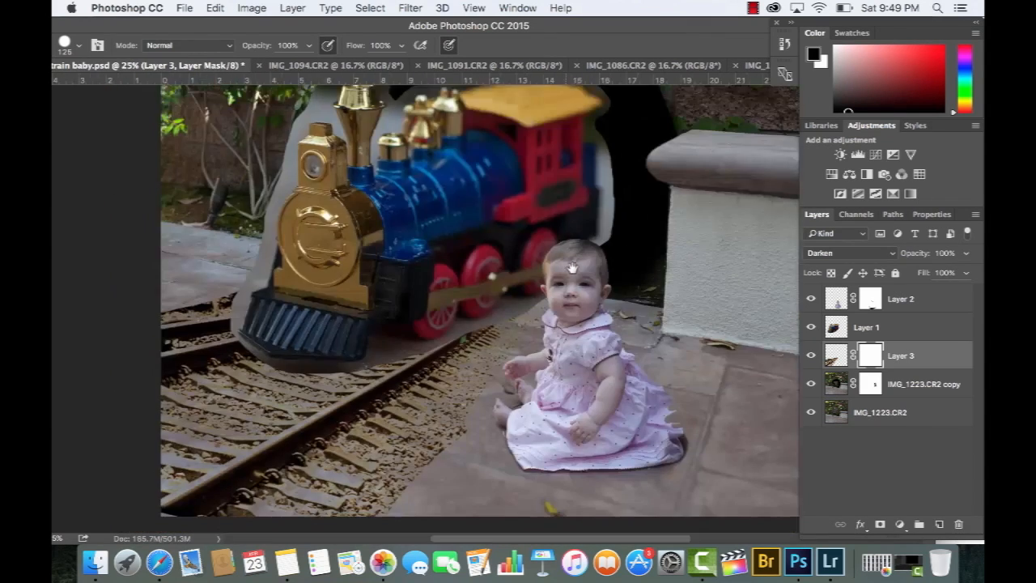
{"action": "key", "text": "super+equal"}
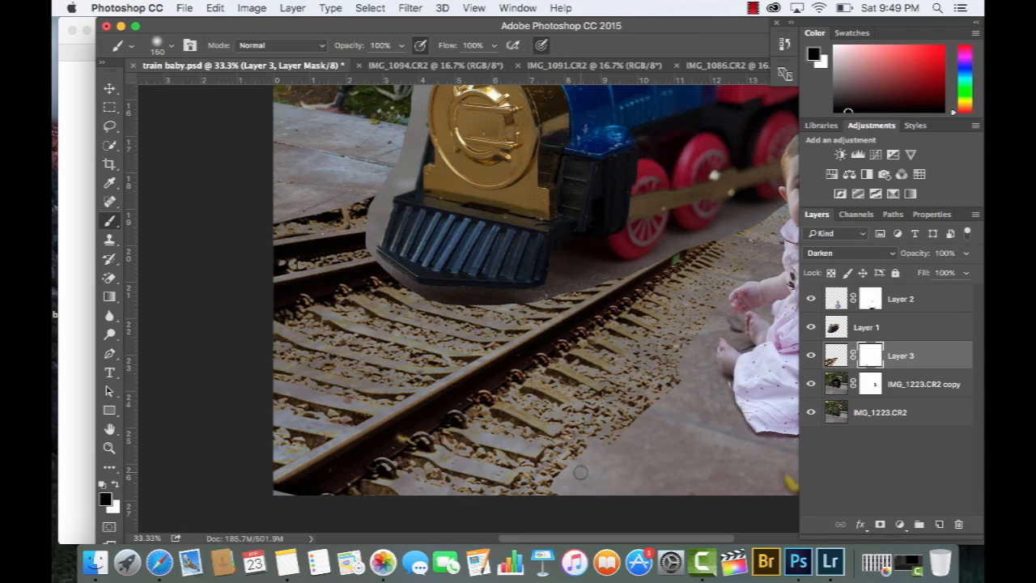
{"action": "mouse_move", "coordinate": [581, 470]}
{"action": "left_mouse_down"}
{"action": "mouse_move", "coordinate": [548, 505]}
{"action": "mouse_move", "coordinate": [789, 237]}
{"action": "left_mouse_up"}
Mask out the leftover gravel strip beyond the far rail so the tracks end cleanly against the patio.
{"action": "mouse_move", "coordinate": [252, 243]}
{"action": "left_mouse_down"}
{"action": "mouse_move", "coordinate": [300, 247]}
{"action": "mouse_move", "coordinate": [364, 227]}
{"action": "mouse_move", "coordinate": [315, 239]}
{"action": "mouse_move", "coordinate": [312, 208]}
{"action": "left_mouse_up"}
{"action": "key", "text": "bracketleft"}
{"action": "key", "text": "bracketleft"}
{"action": "key", "text": "bracketleft"}
{"action": "key", "text": "bracketleft"}
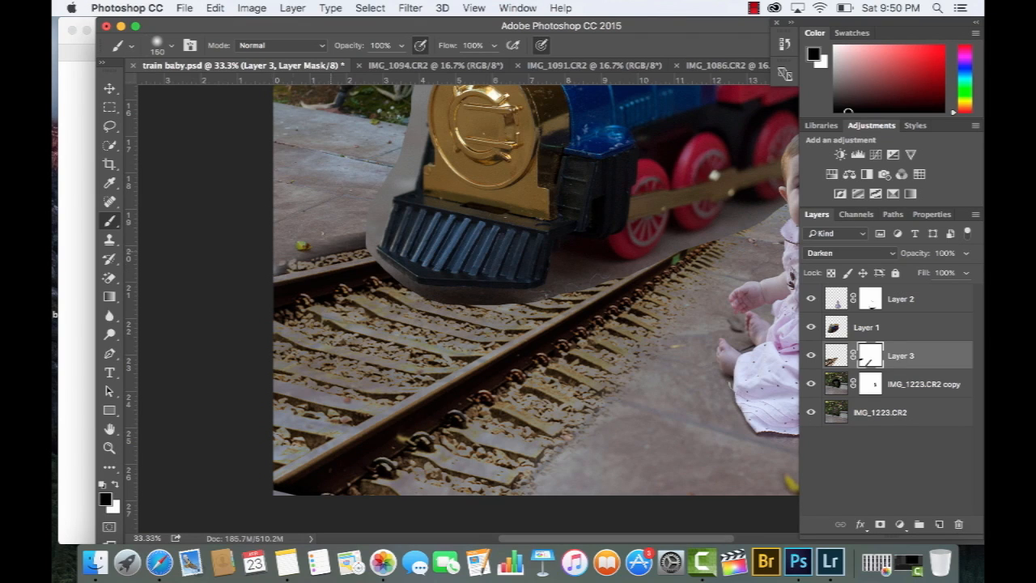
{"action": "left_click", "coordinate": [383, 246], "text": "shift"}
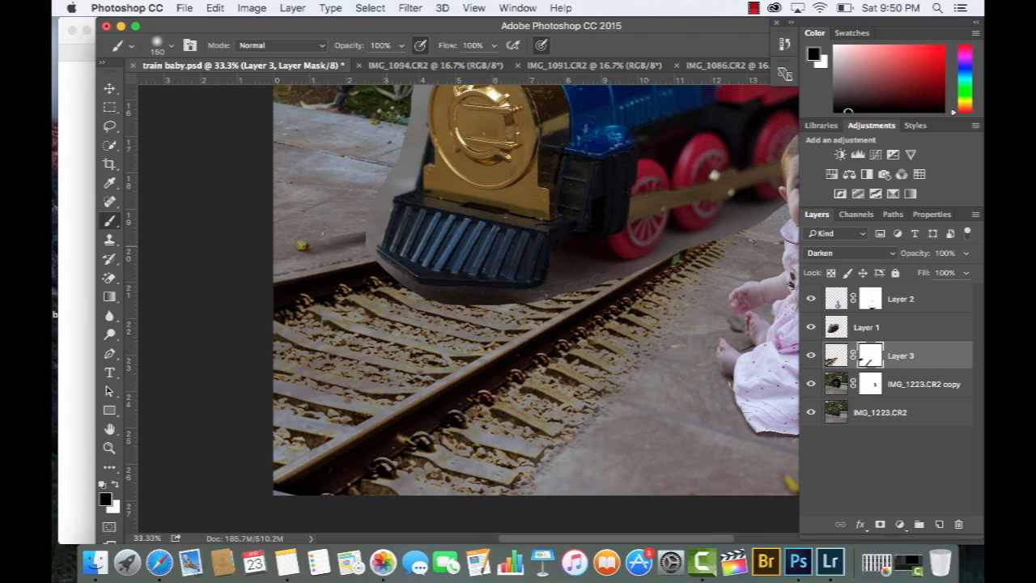
{"action": "left_click", "coordinate": [259, 263], "text": "shift"}
{"action": "left_click", "coordinate": [369, 237], "text": "shift"}
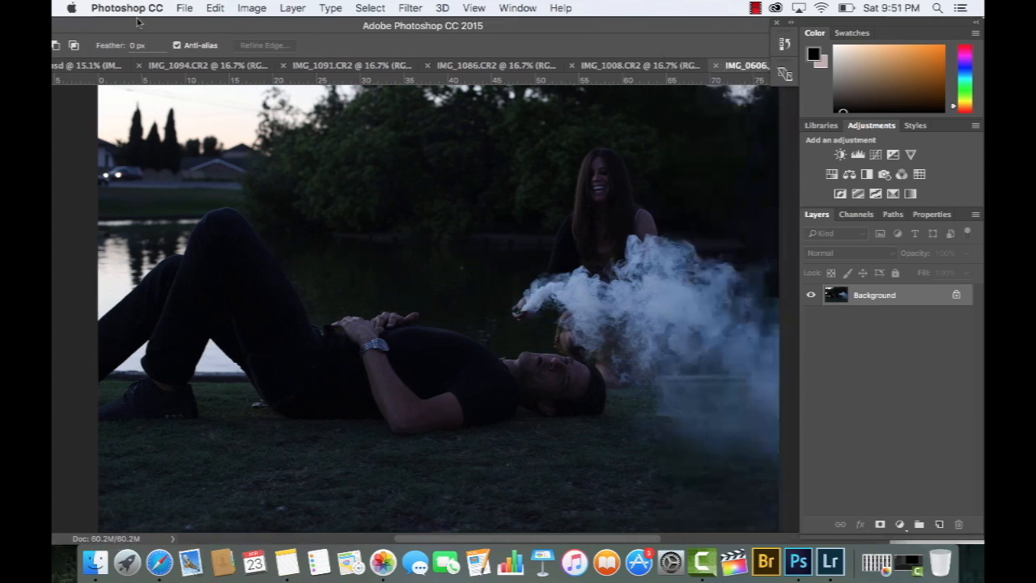
Lasso the smoke cloud in the IMG_0606 photo and copy it into train baby.psd as a new layer.
{"action": "mouse_move", "coordinate": [526, 272]}
{"action": "left_mouse_down"}
{"action": "mouse_move", "coordinate": [517, 293]}
{"action": "mouse_move", "coordinate": [524, 311]}
{"action": "mouse_move", "coordinate": [542, 324]}
{"action": "mouse_move", "coordinate": [555, 314]}
{"action": "left_mouse_up"}
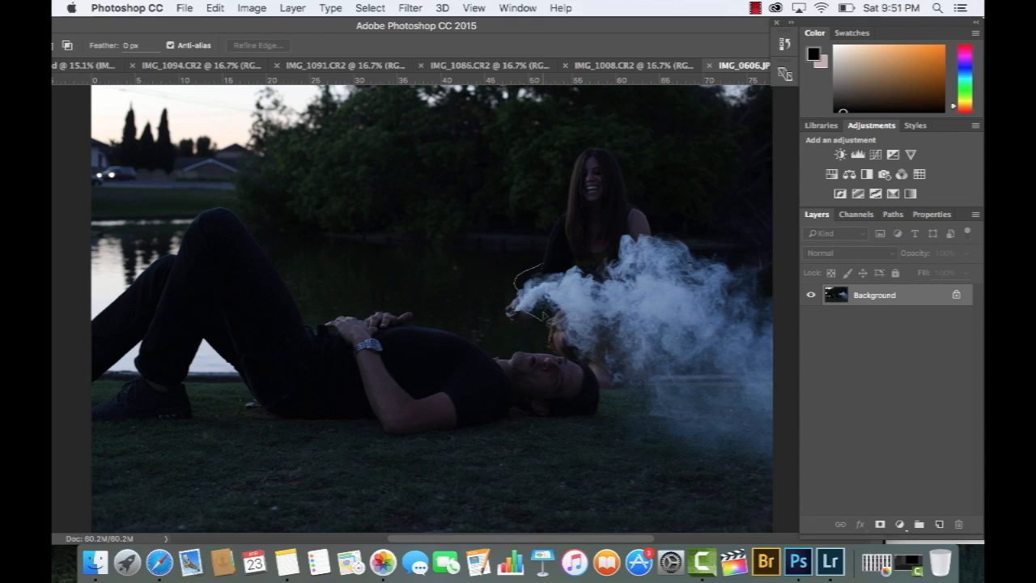
{"action": "mouse_move", "coordinate": [573, 348]}
{"action": "left_mouse_down"}
{"action": "mouse_move", "coordinate": [626, 390]}
{"action": "mouse_move", "coordinate": [651, 430]}
{"action": "mouse_move", "coordinate": [720, 471]}
{"action": "mouse_move", "coordinate": [779, 473]}
{"action": "mouse_move", "coordinate": [827, 395]}
{"action": "left_mouse_up"}
{"action": "mouse_move", "coordinate": [787, 293]}
{"action": "left_mouse_down"}
{"action": "mouse_move", "coordinate": [769, 254]}
{"action": "mouse_move", "coordinate": [686, 237]}
{"action": "left_mouse_up"}
{"action": "mouse_move", "coordinate": [636, 235]}
{"action": "left_mouse_down"}
{"action": "mouse_move", "coordinate": [597, 265]}
{"action": "mouse_move", "coordinate": [558, 266]}
{"action": "left_mouse_up"}
{"action": "key", "text": "super+c"}
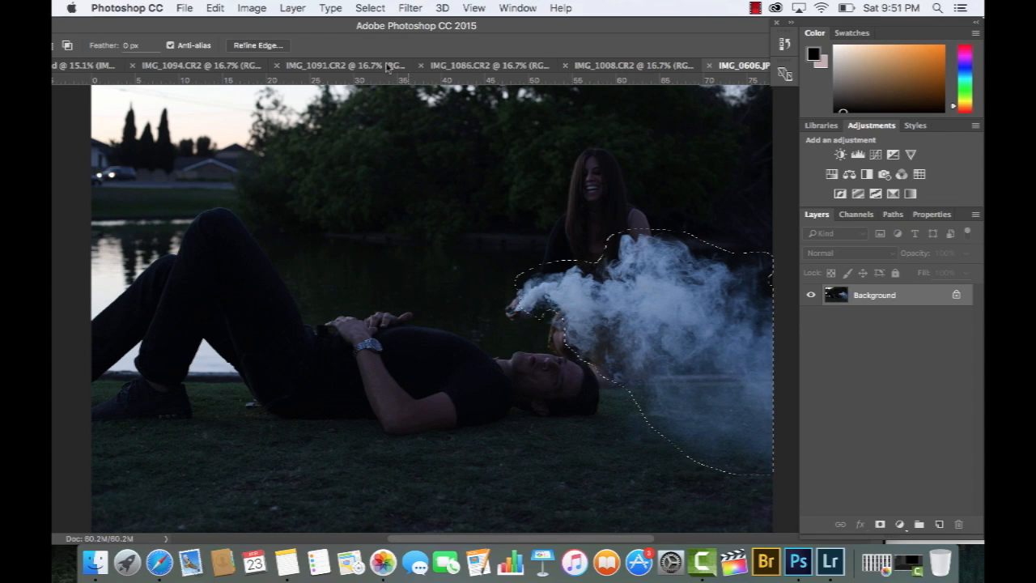
{"action": "left_click", "coordinate": [91, 66]}
{"action": "key", "text": "super+v"}
Rotate the smoke upright, bring its layer to the top of the stack and place it above the train's smokestack.
{"action": "key", "text": "v"}
{"action": "left_click_drag", "start_coordinate": [502, 328], "coordinate": [356, 187]}
{"action": "key", "text": "super+t"}
{"action": "left_click_drag", "start_coordinate": [441, 122], "coordinate": [269, 103]}
{"action": "left_click_drag", "start_coordinate": [273, 158], "coordinate": [353, 190]}
{"action": "key", "text": "Return"}
{"action": "left_click_drag", "start_coordinate": [953, 387], "coordinate": [913, 300]}
{"action": "left_click_drag", "start_coordinate": [408, 215], "coordinate": [399, 232]}
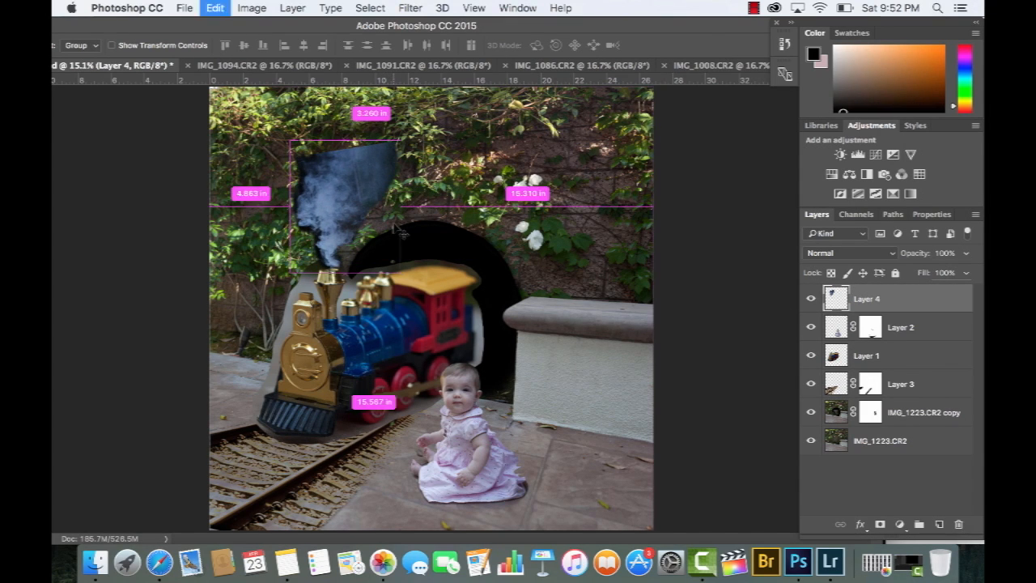
Enlarge the smoke up to the image's upper edge, rotate it about 18° and realign its base with the smokestack.
{"action": "key", "text": "super+t"}
{"action": "left_click_drag", "start_coordinate": [399, 140], "coordinate": [471, 55]}
{"action": "key", "text": "Return"}
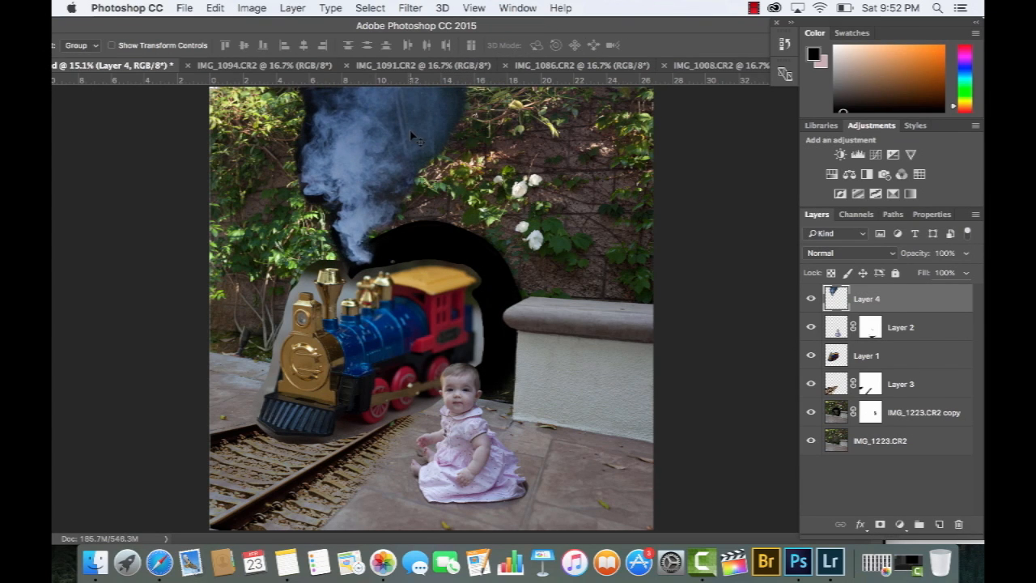
{"action": "key", "text": "super+t"}
{"action": "left_click_drag", "start_coordinate": [543, 136], "coordinate": [553, 173]}
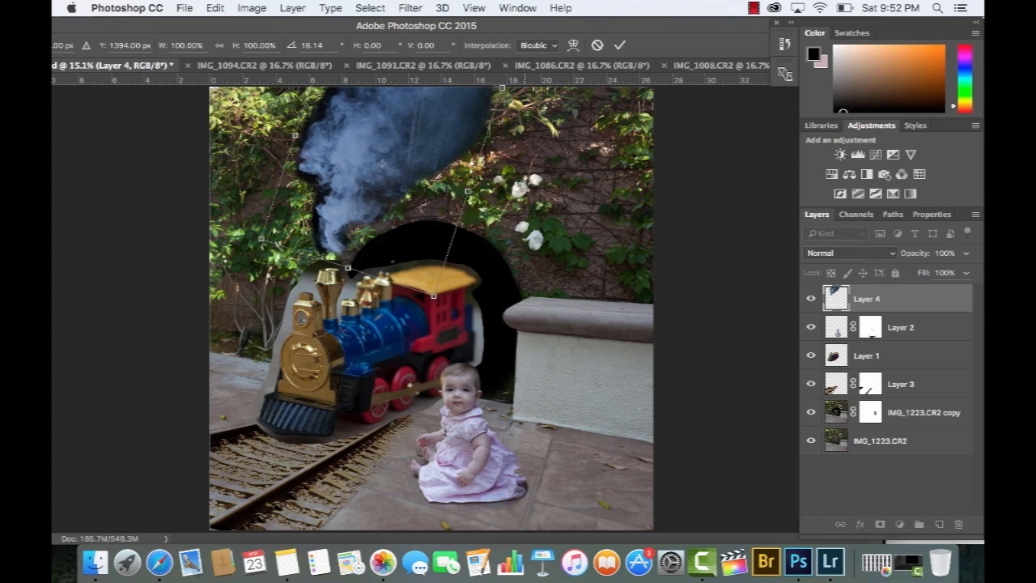
{"action": "key", "text": "Return"}
{"action": "left_click_drag", "start_coordinate": [472, 139], "coordinate": [477, 154]}
Set the smoke layer's blend mode to Lighten and compare the image with the layer hidden and shown.
{"action": "left_click", "coordinate": [850, 253]}
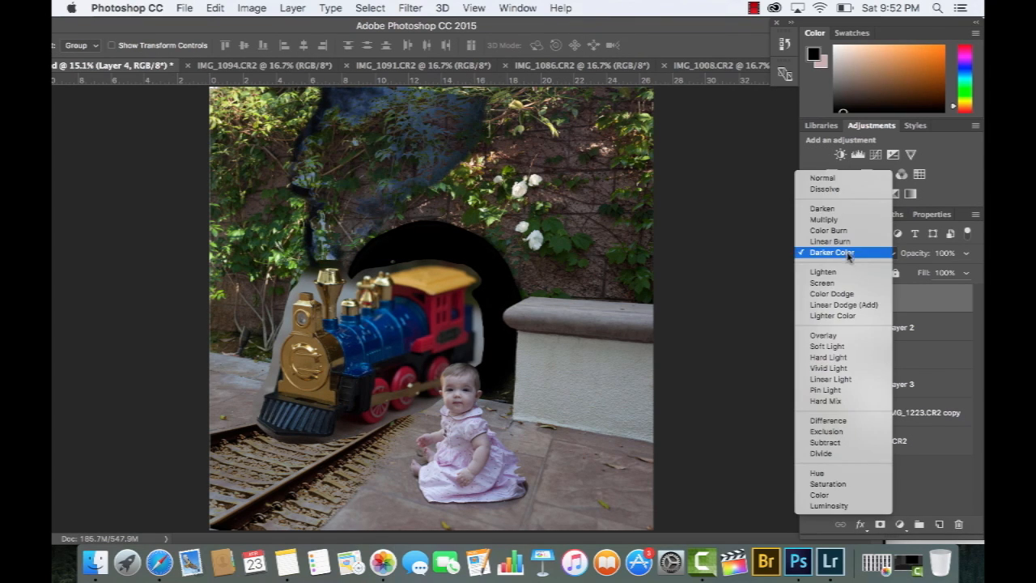
{"action": "left_click", "coordinate": [821, 270]}
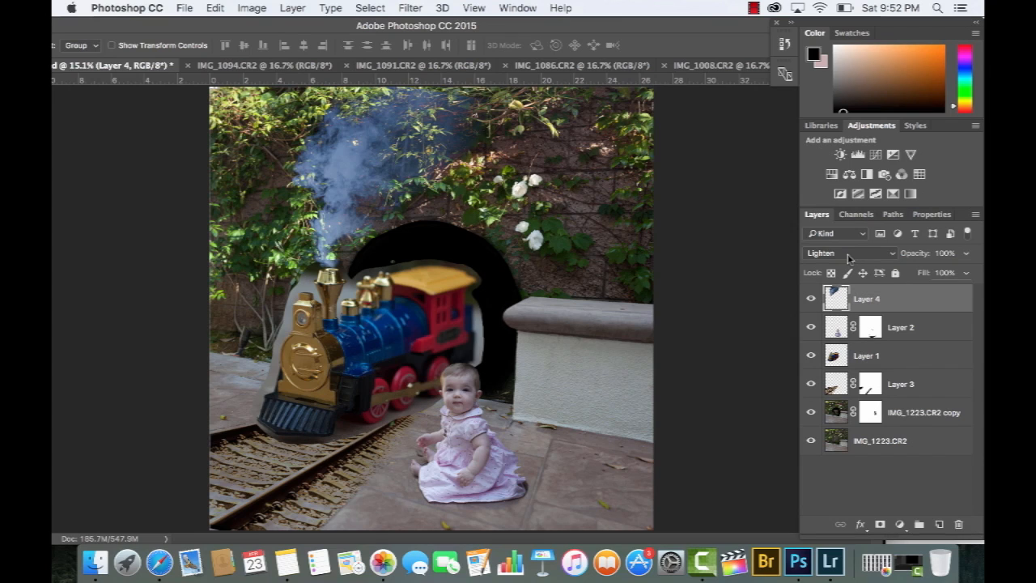
{"action": "left_click", "coordinate": [813, 301]}
{"action": "left_click", "coordinate": [814, 301]}
{"action": "left_click", "coordinate": [816, 305]}
{"action": "key", "text": "super+equal"}
{"action": "key", "text": "super+equal"}
{"action": "key", "text": "super+equal"}
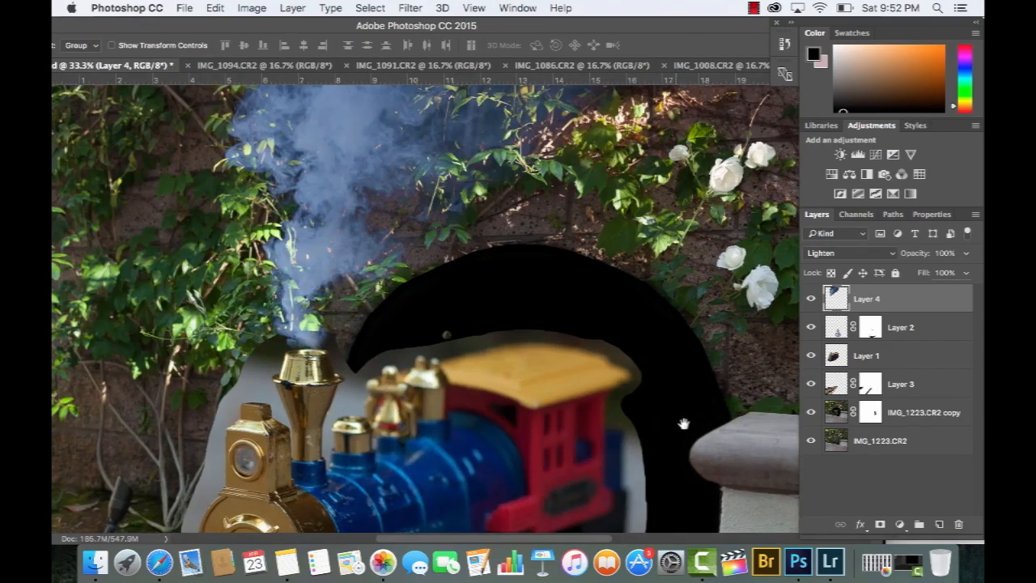
{"action": "key", "text": "super+equal"}
{"action": "key", "text": "super+equal"}
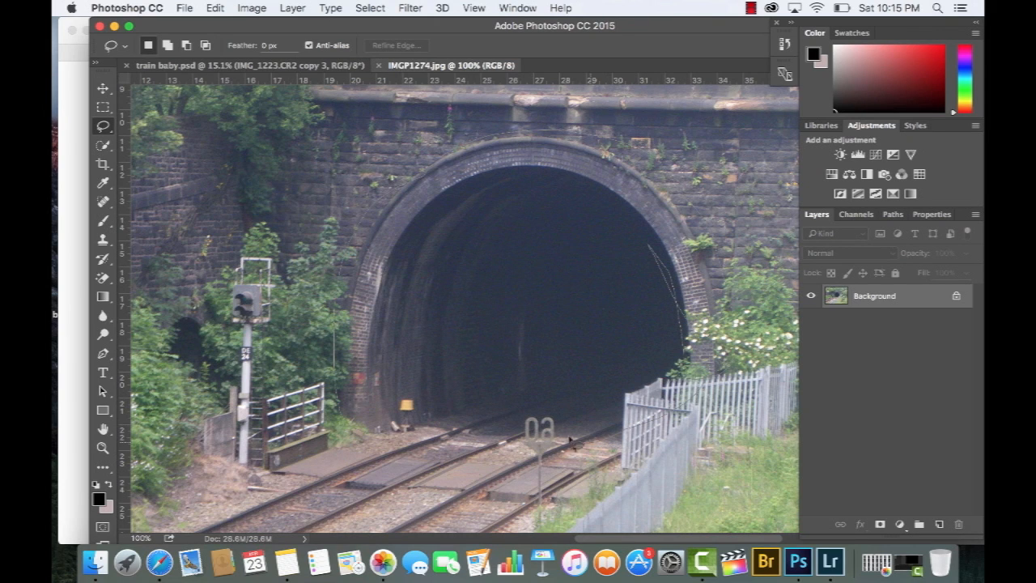
Lasso the brick tunnel entrance in IMGP1274.jpg and paste it into train baby.psd, converting its colors to the document's profile.
{"action": "mouse_move", "coordinate": [555, 429]}
{"action": "left_mouse_down"}
{"action": "mouse_move", "coordinate": [485, 417]}
{"action": "mouse_move", "coordinate": [407, 439]}
{"action": "mouse_move", "coordinate": [365, 437]}
{"action": "mouse_move", "coordinate": [387, 402]}
{"action": "left_mouse_up"}
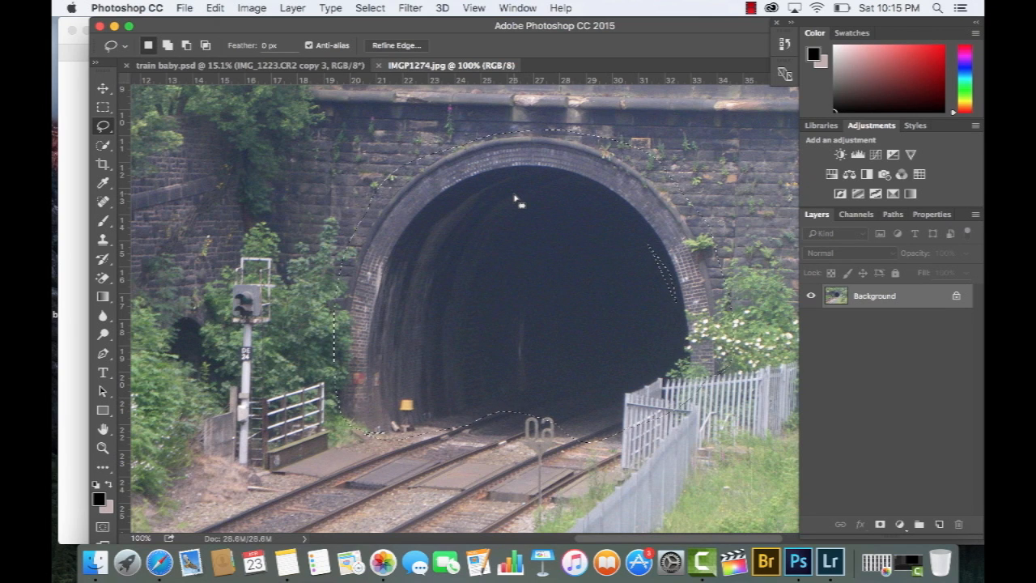
{"action": "key", "text": "super+c"}
{"action": "left_click", "coordinate": [381, 65]}
{"action": "key", "text": "super+v"}
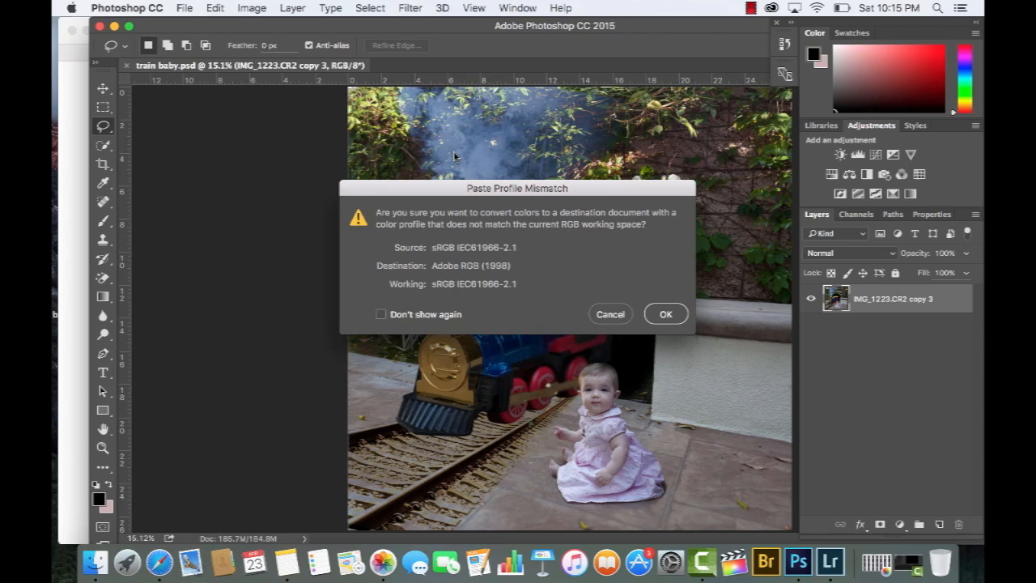
{"action": "left_click", "coordinate": [653, 307]}
Scale the pasted tunnel entrance to about 374% and position it over the painted tunnel opening.
{"action": "key", "text": "v"}
{"action": "left_click_drag", "start_coordinate": [605, 303], "coordinate": [698, 197]}
{"action": "key", "text": "super+t"}
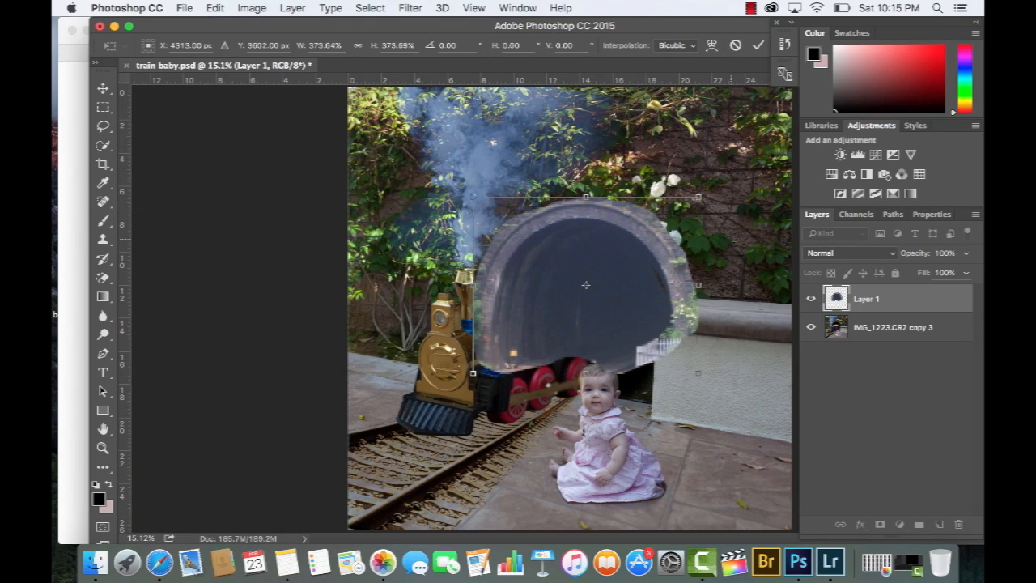
{"action": "key", "text": "Return"}
{"action": "left_click_drag", "start_coordinate": [621, 284], "coordinate": [567, 296]}
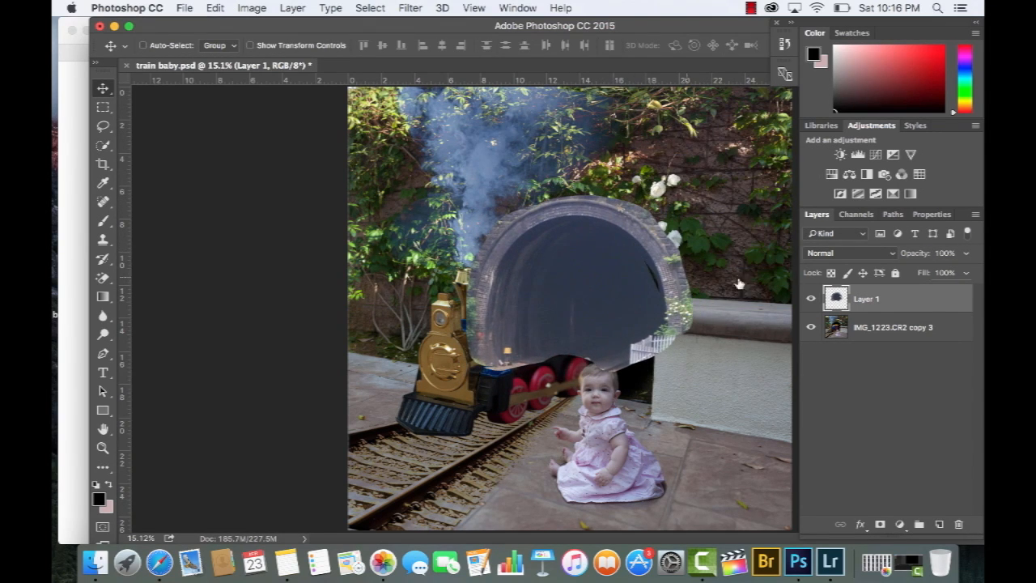
Lower the tunnel entrance layer's fill to 60% and align its arch with the painted tunnel beneath.
{"action": "left_click", "coordinate": [966, 273]}
{"action": "left_click", "coordinate": [918, 295]}
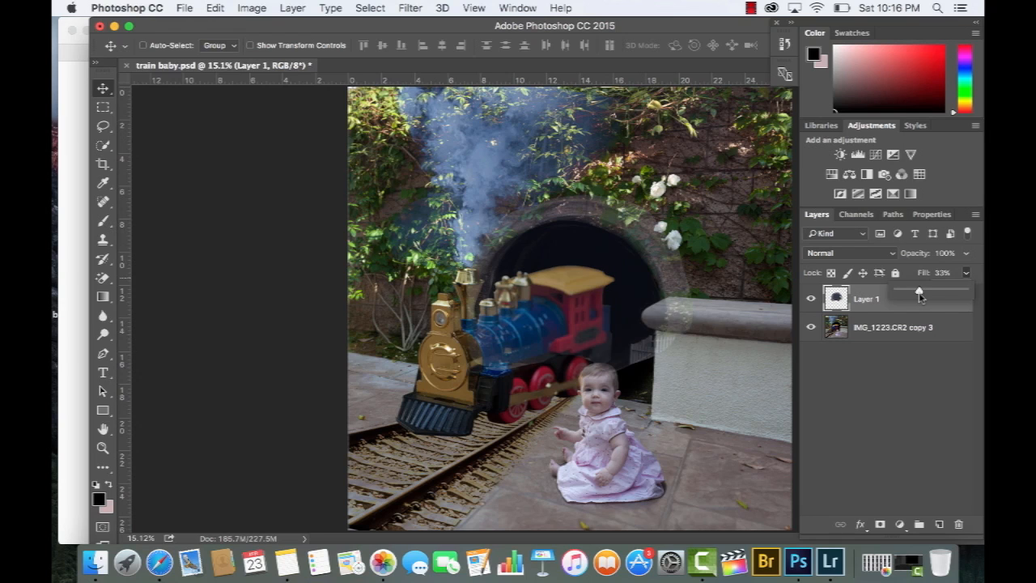
{"action": "left_click_drag", "start_coordinate": [923, 290], "coordinate": [937, 290]}
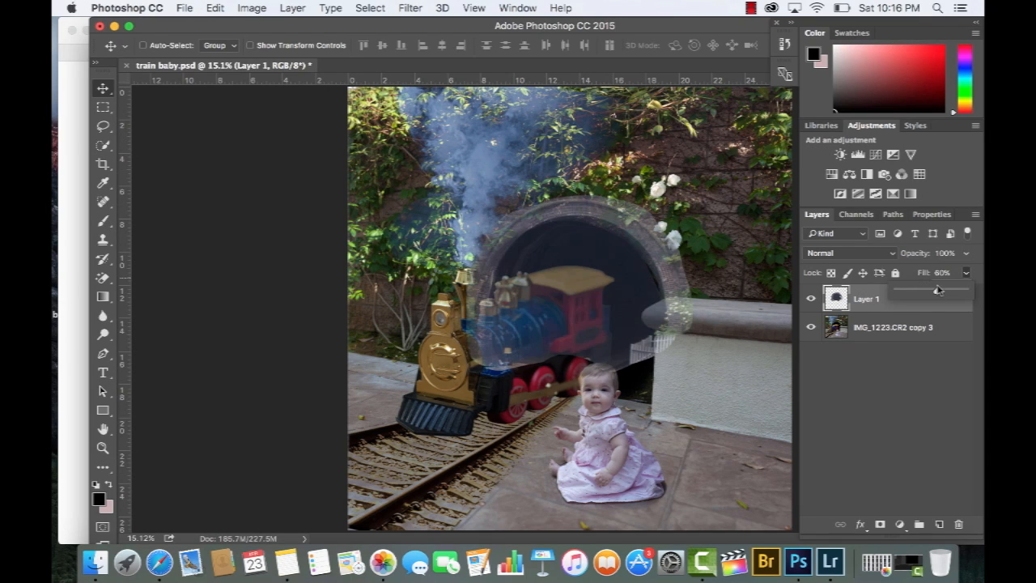
{"action": "left_click", "coordinate": [634, 301]}
{"action": "left_click_drag", "start_coordinate": [634, 303], "coordinate": [674, 279]}
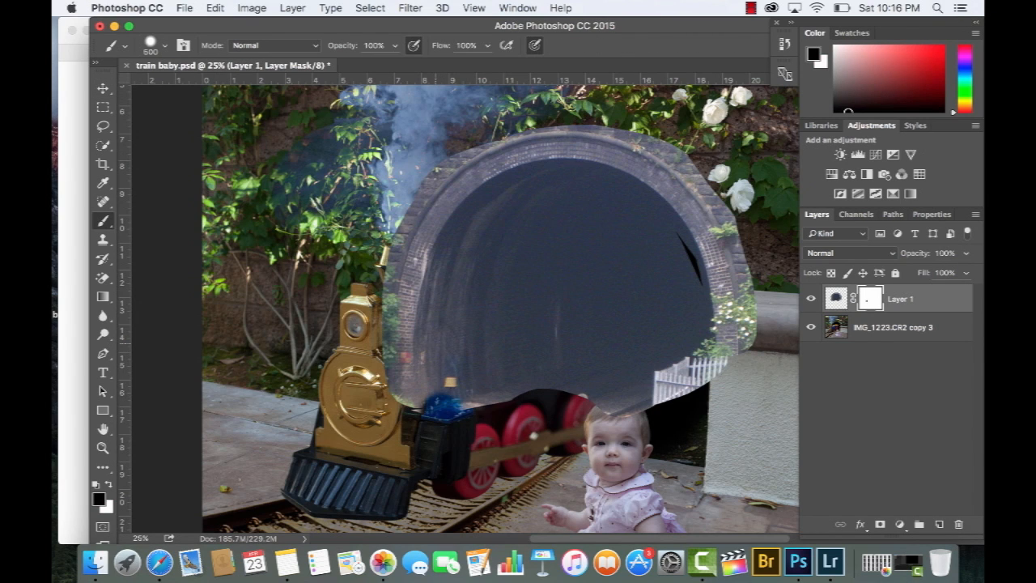
Paint on the tunnel entrance's layer mask to hide its dark interior along the inside of the brick arch.
{"action": "mouse_move", "coordinate": [444, 400]}
{"action": "left_mouse_down"}
{"action": "mouse_move", "coordinate": [435, 333]}
{"action": "mouse_move", "coordinate": [450, 267]}
{"action": "mouse_move", "coordinate": [484, 204]}
{"action": "mouse_move", "coordinate": [530, 174]}
{"action": "mouse_move", "coordinate": [566, 165]}
{"action": "mouse_move", "coordinate": [558, 178]}
{"action": "mouse_move", "coordinate": [623, 183]}
{"action": "mouse_move", "coordinate": [697, 246]}
{"action": "mouse_move", "coordinate": [684, 271]}
{"action": "mouse_move", "coordinate": [700, 377]}
{"action": "mouse_move", "coordinate": [721, 377]}
{"action": "mouse_move", "coordinate": [719, 421]}
{"action": "mouse_move", "coordinate": [728, 351]}
{"action": "mouse_move", "coordinate": [753, 313]}
{"action": "left_mouse_up"}
{"action": "key", "text": "bracketleft"}
{"action": "key", "text": "bracketleft"}
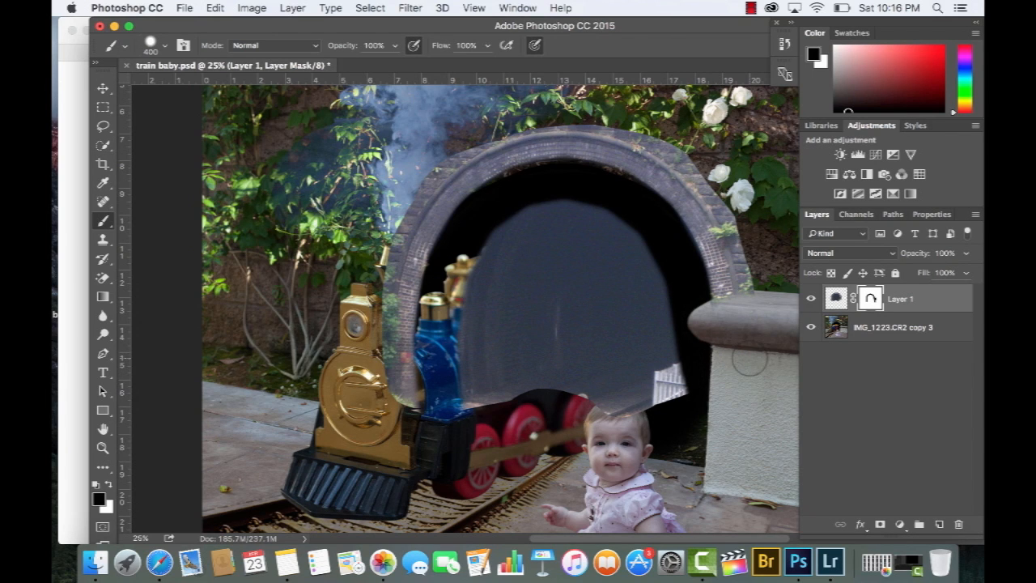
Mask out the stone and foliage outside the brick arch with a 125 px brush, leaving a clean outer rim.
{"action": "key", "text": "bracketleft"}
{"action": "key", "text": "bracketleft"}
{"action": "key", "text": "bracketleft"}
{"action": "key", "text": "bracketleft"}
{"action": "key", "text": "bracketleft"}
{"action": "key", "text": "bracketleft"}
{"action": "mouse_move", "coordinate": [753, 296]}
{"action": "left_mouse_down"}
{"action": "mouse_move", "coordinate": [706, 210]}
{"action": "mouse_move", "coordinate": [652, 147]}
{"action": "mouse_move", "coordinate": [566, 128]}
{"action": "mouse_move", "coordinate": [465, 155]}
{"action": "mouse_move", "coordinate": [437, 185]}
{"action": "mouse_move", "coordinate": [405, 229]}
{"action": "mouse_move", "coordinate": [392, 307]}
{"action": "left_mouse_up"}
{"action": "left_click_drag", "start_coordinate": [394, 246], "coordinate": [453, 148]}
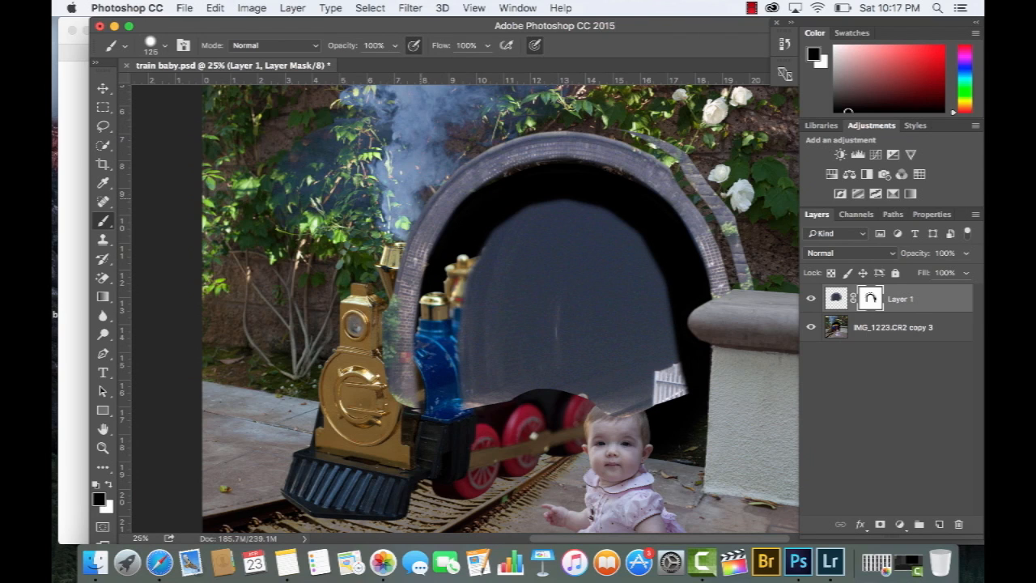
{"action": "mouse_move", "coordinate": [625, 131]}
{"action": "left_mouse_down"}
{"action": "mouse_move", "coordinate": [673, 152]}
{"action": "mouse_move", "coordinate": [747, 283]}
{"action": "left_mouse_up"}
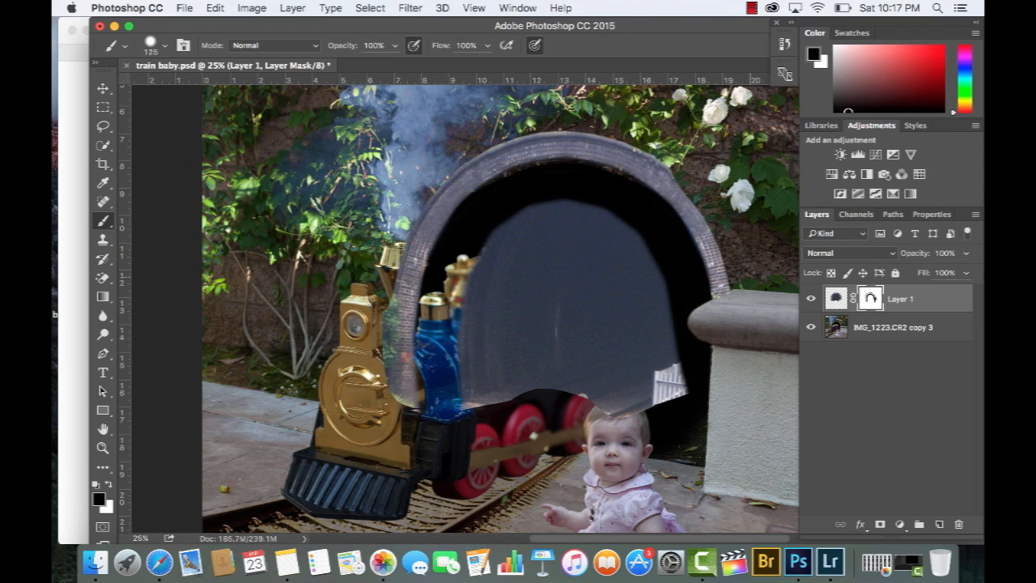
Paint white on the mask to restore the brickwork along the arch's inner edge on the side nearest the wall.
{"action": "key", "text": "x"}
{"action": "left_click_drag", "start_coordinate": [672, 170], "coordinate": [722, 283]}
{"action": "key", "text": "x"}
Mask out the remaining tunnel interior and lower arch covering the train with a larger brush.
{"action": "key", "text": "bracketright"}
{"action": "key", "text": "bracketright"}
{"action": "key", "text": "bracketright"}
{"action": "key", "text": "bracketright"}
{"action": "key", "text": "bracketright"}
{"action": "key", "text": "bracketright"}
{"action": "key", "text": "bracketright"}
{"action": "left_click_drag", "start_coordinate": [402, 396], "coordinate": [399, 314]}
{"action": "mouse_move", "coordinate": [405, 275]}
{"action": "left_mouse_down"}
{"action": "mouse_move", "coordinate": [496, 324]}
{"action": "mouse_move", "coordinate": [675, 382]}
{"action": "mouse_move", "coordinate": [652, 387]}
{"action": "mouse_move", "coordinate": [607, 295]}
{"action": "mouse_move", "coordinate": [571, 263]}
{"action": "mouse_move", "coordinate": [509, 268]}
{"action": "mouse_move", "coordinate": [585, 249]}
{"action": "mouse_move", "coordinate": [666, 370]}
{"action": "mouse_move", "coordinate": [569, 251]}
{"action": "left_mouse_up"}
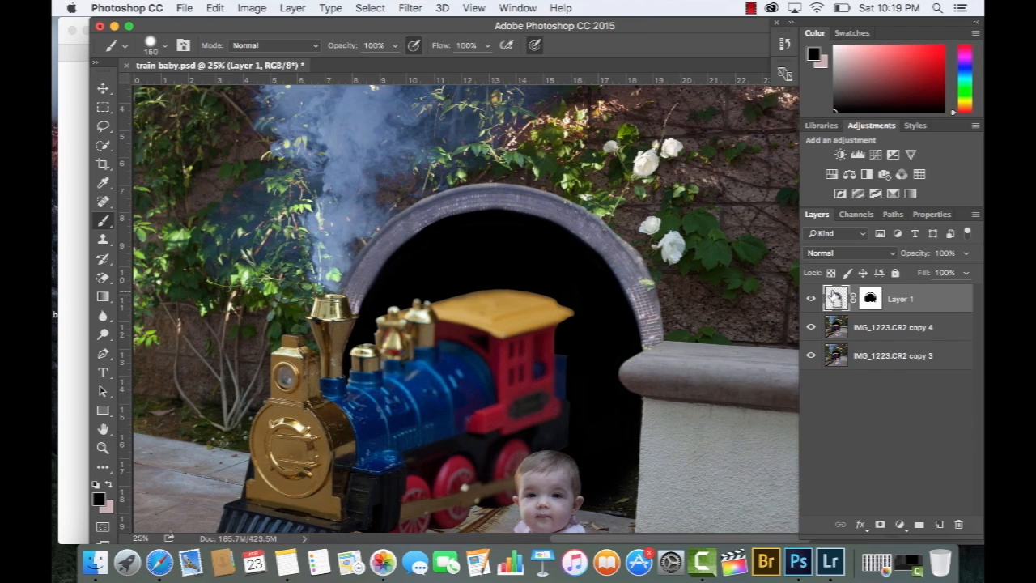
Darken the arch with an RGB Curves adjustment, lowering the midtones and the highlight output to 216.
{"action": "key", "text": "super+m"}
{"action": "left_click_drag", "start_coordinate": [542, 84], "coordinate": [936, 68]}
{"action": "left_click", "coordinate": [834, 229]}
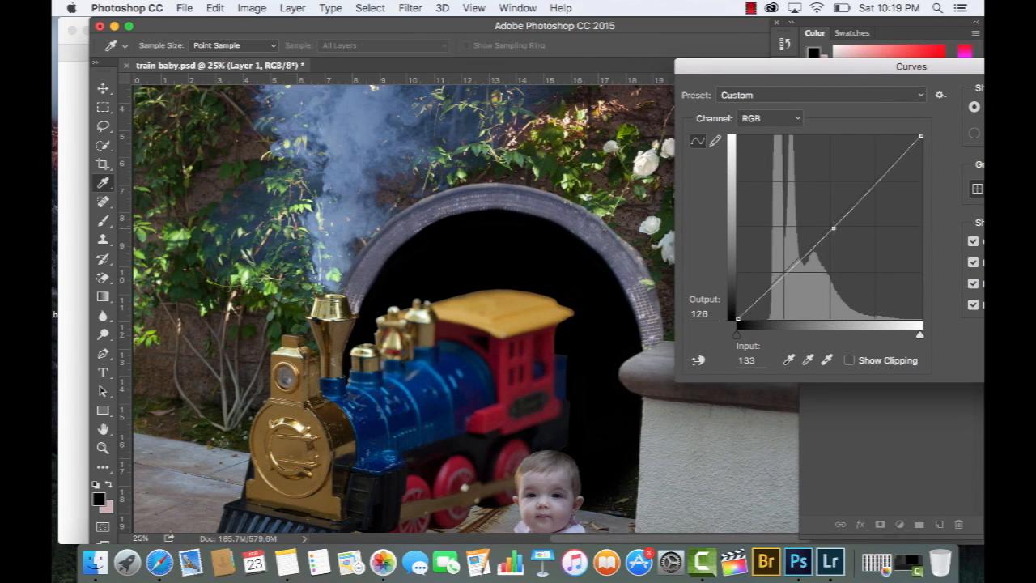
{"action": "left_click_drag", "start_coordinate": [833, 228], "coordinate": [846, 241]}
{"action": "key", "text": "super+z"}
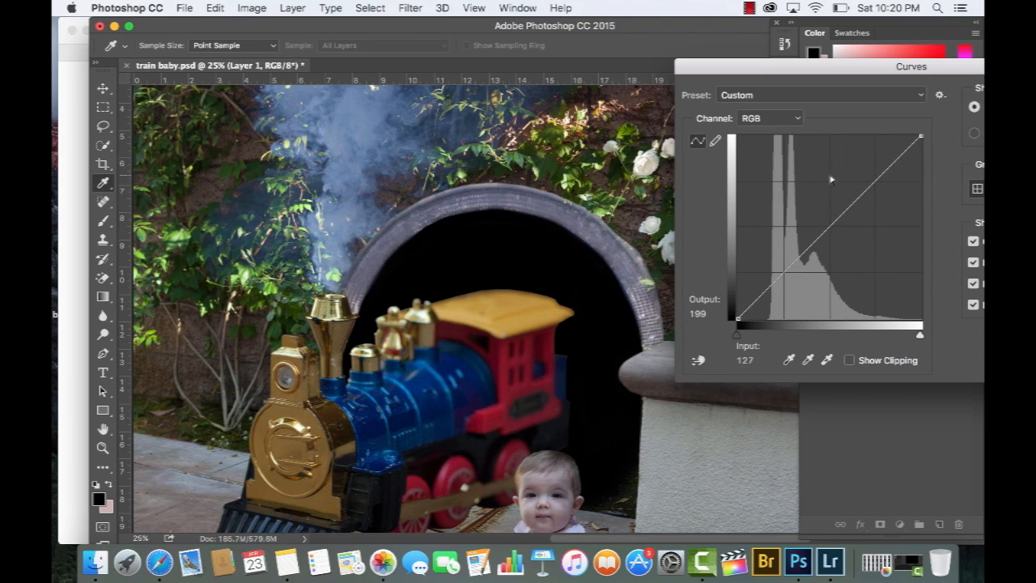
{"action": "key", "text": "super+z"}
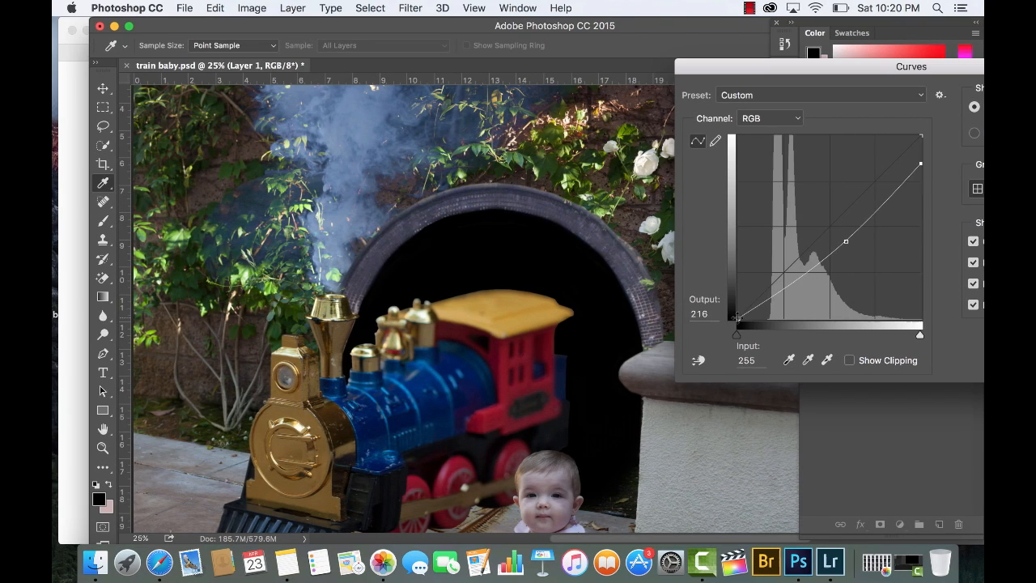
Deepen the arch's shadows with RGB curve points at input 54, output 24 and input 94, output 54.
{"action": "left_click_drag", "start_coordinate": [737, 333], "coordinate": [747, 157]}
{"action": "left_click_drag", "start_coordinate": [775, 304], "coordinate": [776, 302]}
{"action": "left_click", "coordinate": [806, 281]}
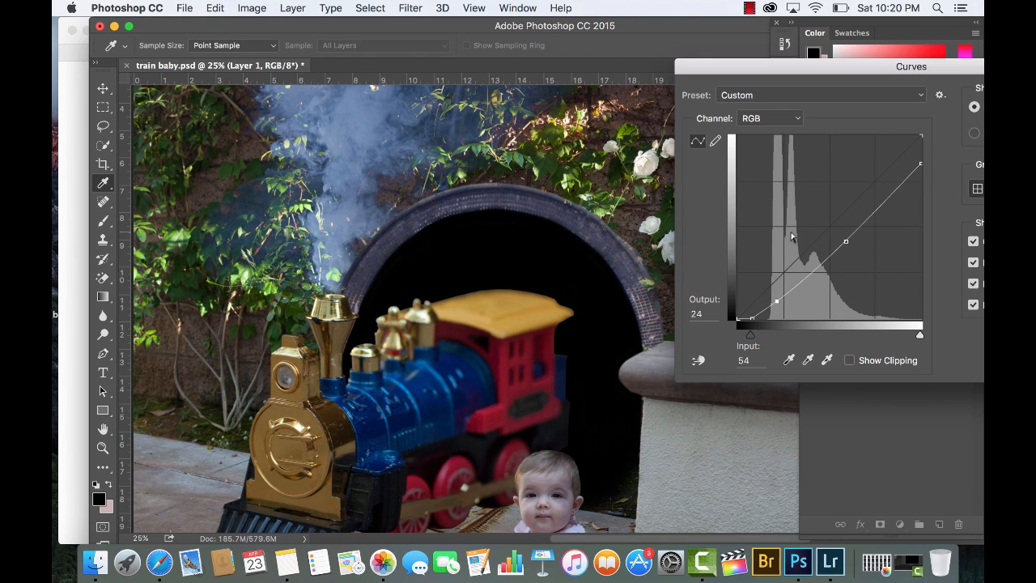
Reduce the arch's blue tint by lowering the Blue curve to output 119 at input 135, and apply the curves.
{"action": "left_click", "coordinate": [761, 119]}
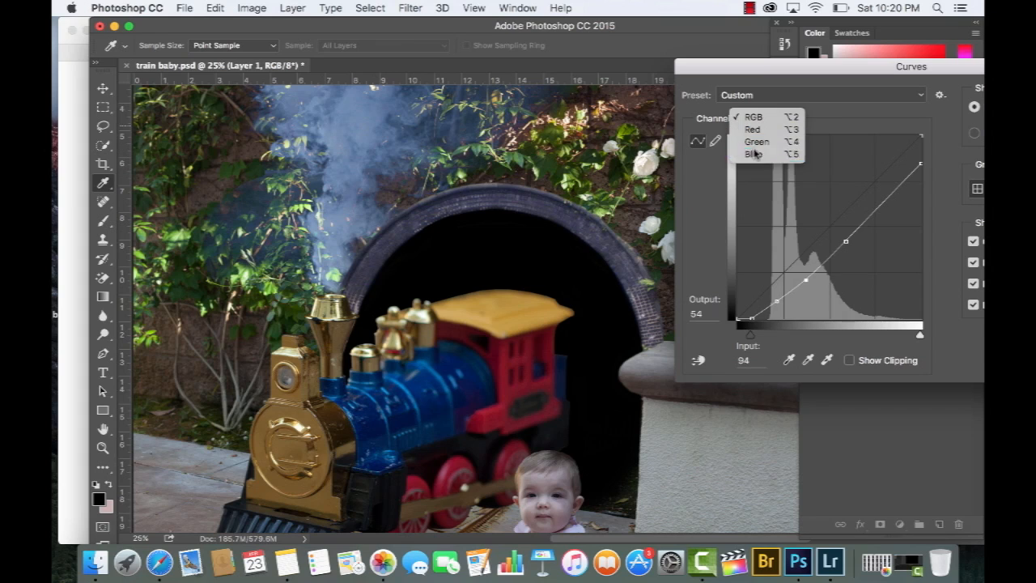
{"action": "left_click", "coordinate": [754, 153]}
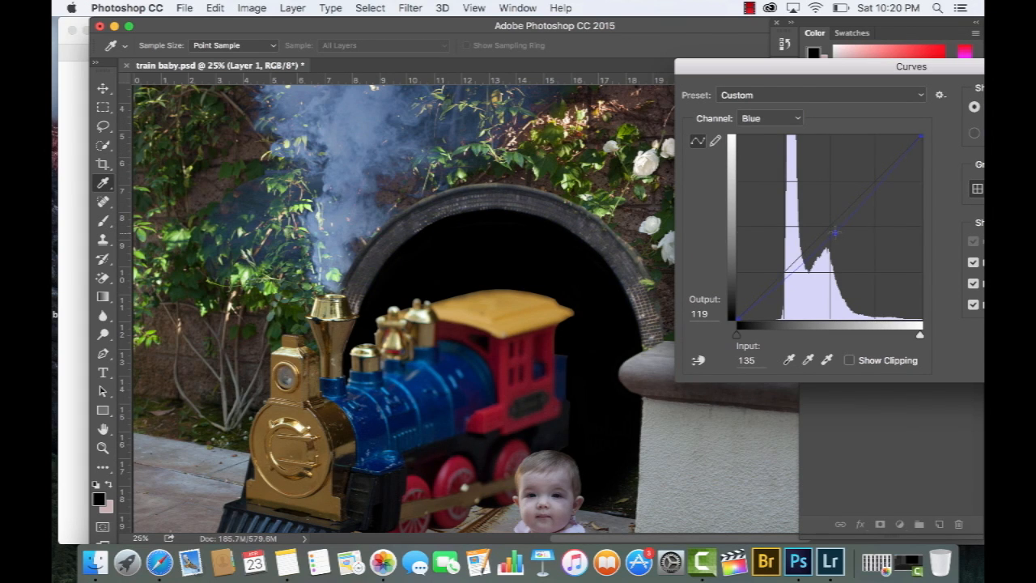
{"action": "key", "text": "Return"}
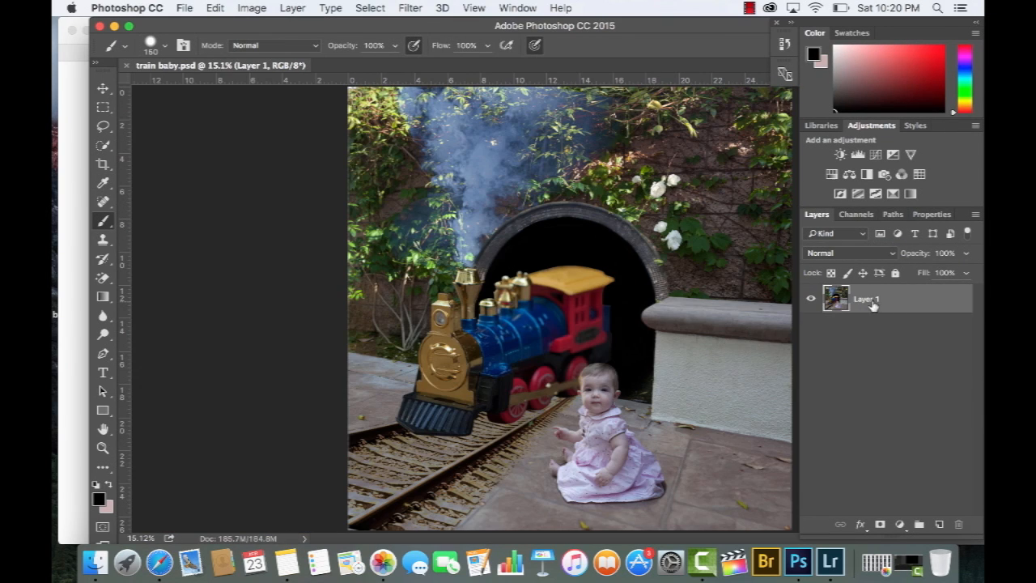
Duplicate the base layer, then copy the selected blue engine section to its own layer and place it behind the cab as a second car.
{"action": "left_click_drag", "start_coordinate": [872, 305], "coordinate": [939, 525]}
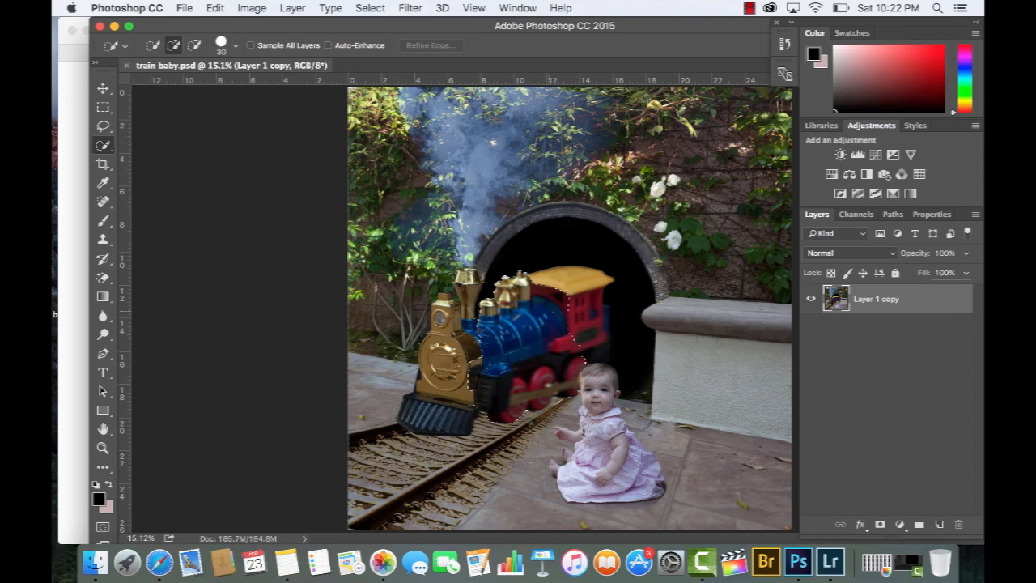
{"action": "mouse_move", "coordinate": [537, 310]}
{"action": "left_mouse_down"}
{"action": "mouse_move", "coordinate": [591, 320]}
{"action": "mouse_move", "coordinate": [678, 301]}
{"action": "mouse_move", "coordinate": [651, 317]}
{"action": "left_mouse_up"}
{"action": "key", "text": "super+j"}
{"action": "key", "text": "v"}
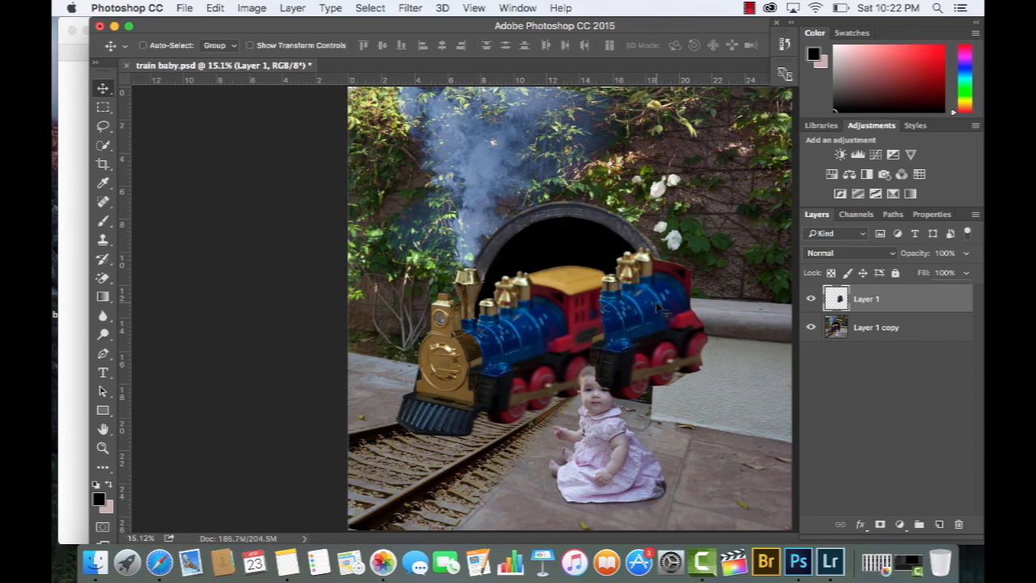
Add a layer mask to the copied car and paint out its parts covering the baby, the wall and the tunnel arch.
{"action": "left_click", "coordinate": [880, 524]}
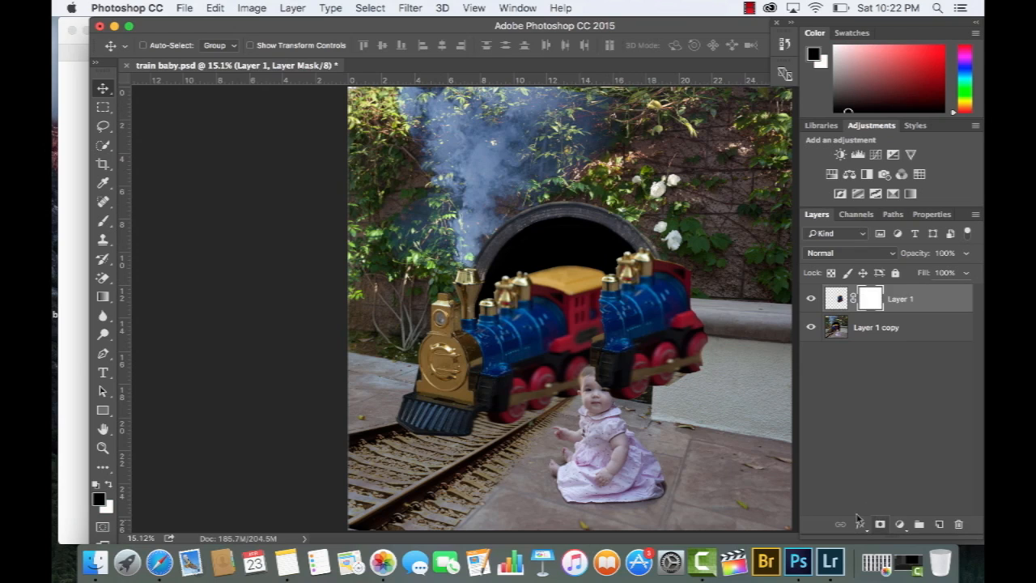
{"action": "key", "text": "b"}
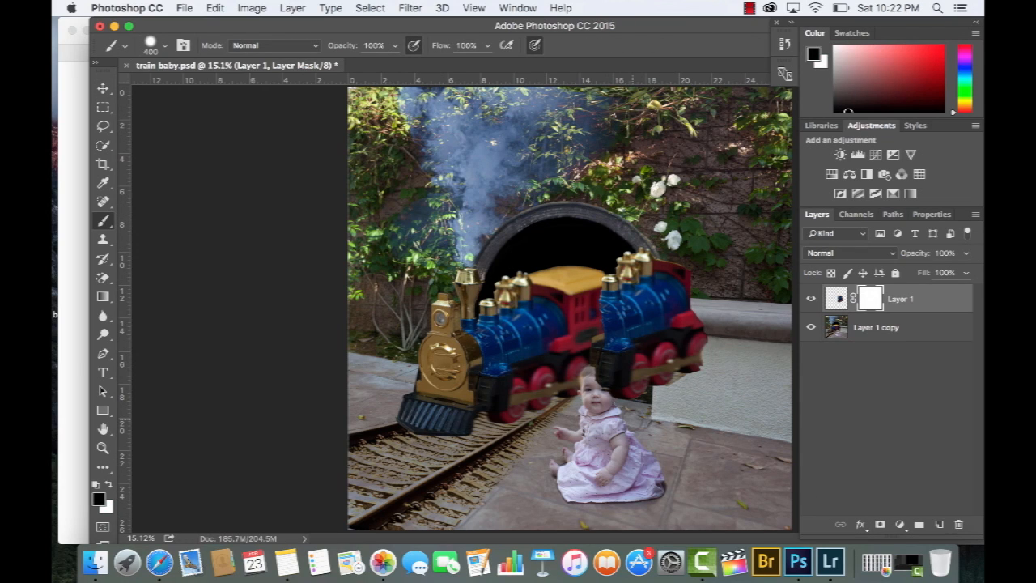
{"action": "mouse_move", "coordinate": [605, 386]}
{"action": "left_mouse_down"}
{"action": "mouse_move", "coordinate": [632, 369]}
{"action": "mouse_move", "coordinate": [662, 274]}
{"action": "mouse_move", "coordinate": [694, 358]}
{"action": "mouse_move", "coordinate": [690, 371]}
{"action": "mouse_move", "coordinate": [675, 302]}
{"action": "mouse_move", "coordinate": [666, 407]}
{"action": "mouse_move", "coordinate": [681, 359]}
{"action": "mouse_move", "coordinate": [679, 374]}
{"action": "mouse_move", "coordinate": [627, 355]}
{"action": "mouse_move", "coordinate": [635, 384]}
{"action": "left_mouse_up"}
Paint the second car's boiler, brass dome and lower end back into the mask up to the wall and arch.
{"action": "key", "text": "x"}
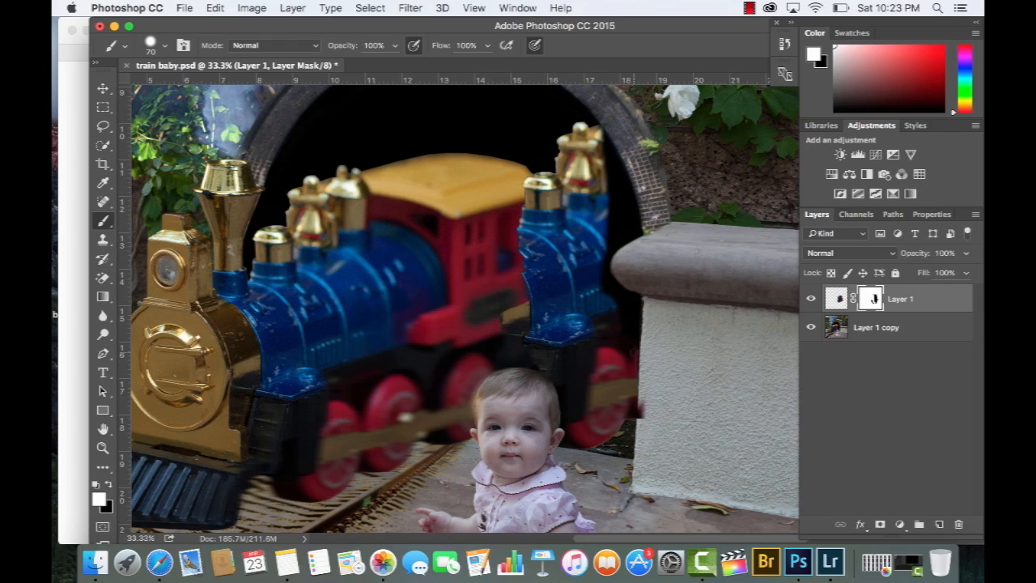
{"action": "left_click_drag", "start_coordinate": [615, 320], "coordinate": [636, 301]}
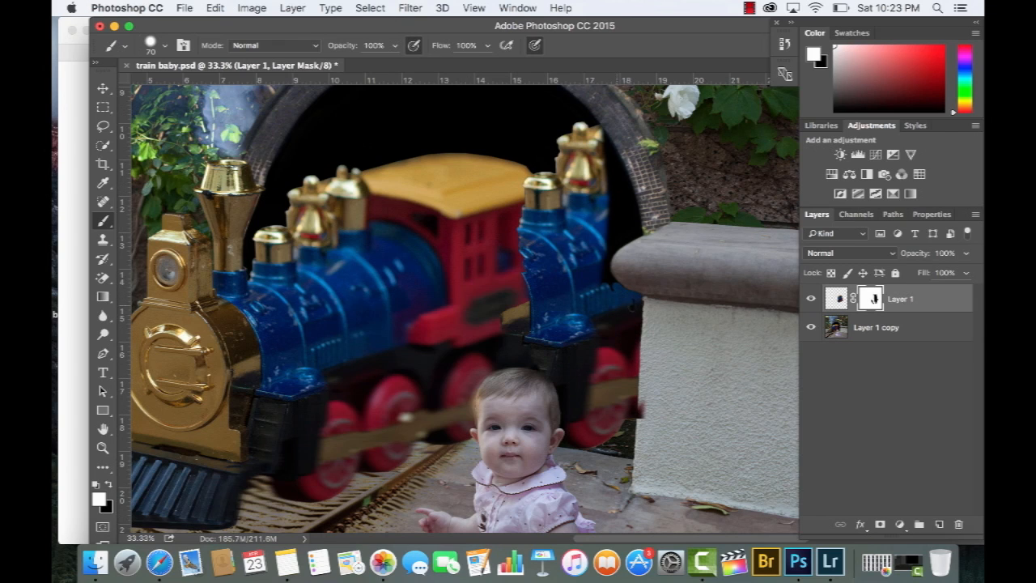
{"action": "key", "text": "super+z"}
{"action": "key", "text": "super+z"}
{"action": "left_click_drag", "start_coordinate": [603, 250], "coordinate": [610, 239]}
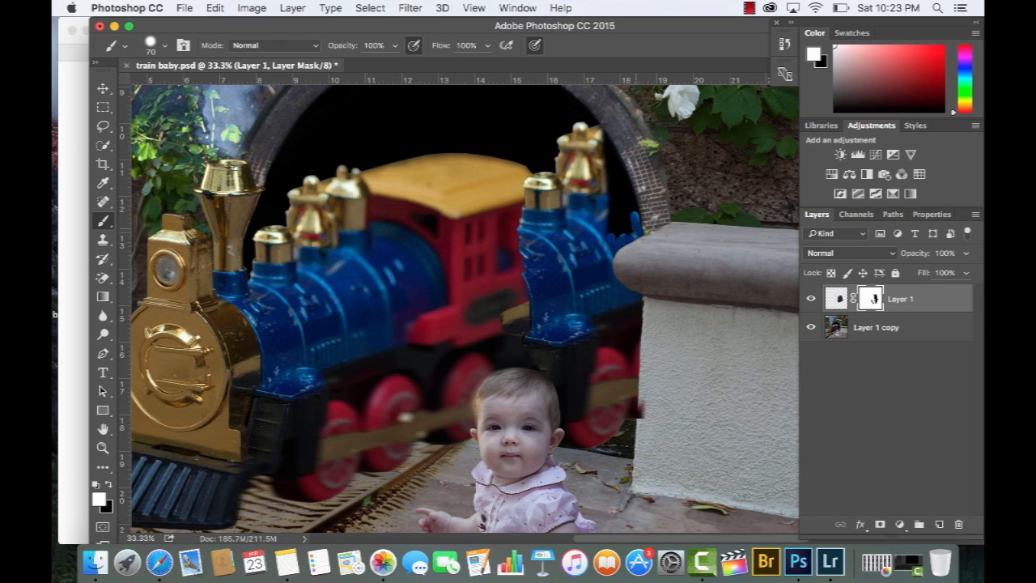
{"action": "left_click_drag", "start_coordinate": [610, 233], "coordinate": [612, 220]}
{"action": "left_click_drag", "start_coordinate": [605, 136], "coordinate": [637, 220]}
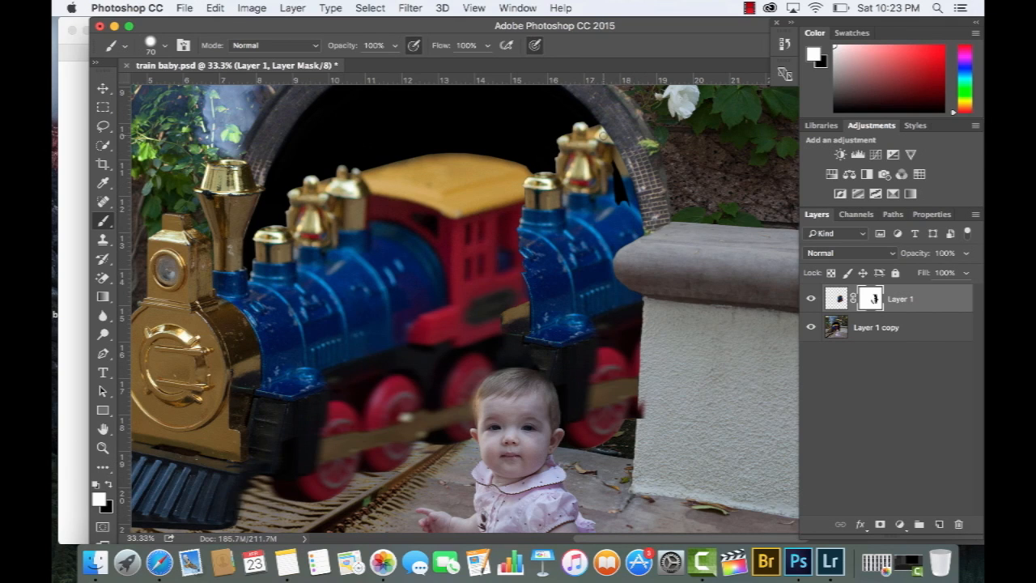
{"action": "left_click_drag", "start_coordinate": [602, 131], "coordinate": [604, 138]}
{"action": "mouse_move", "coordinate": [627, 174]}
{"action": "left_mouse_down"}
{"action": "mouse_move", "coordinate": [617, 204]}
{"action": "mouse_move", "coordinate": [608, 198]}
{"action": "left_mouse_up"}
Mask out the second car's front edge where it overlaps the red cab, adjusting the brush size for the details.
{"action": "key", "text": "x"}
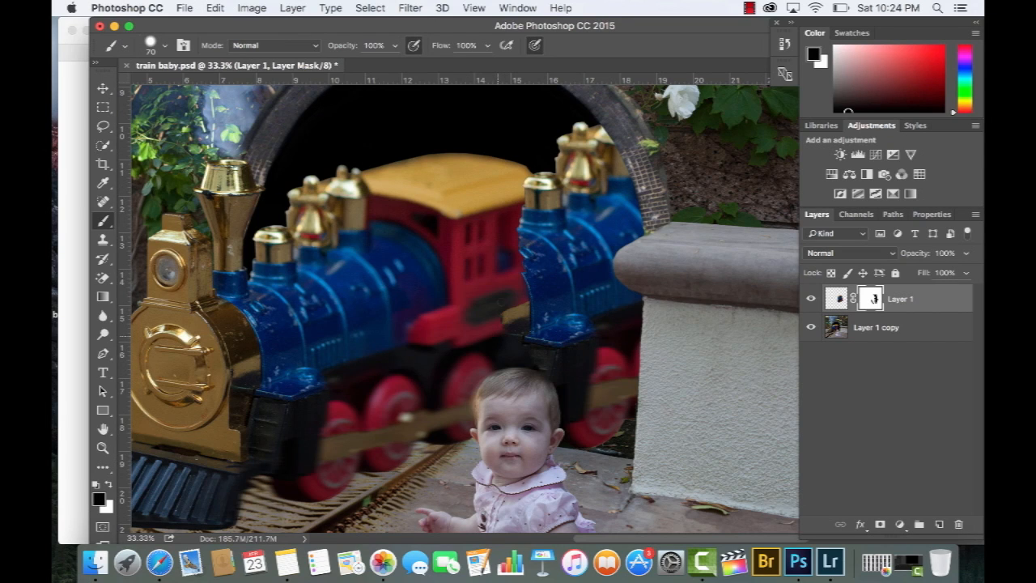
{"action": "mouse_move", "coordinate": [498, 325]}
{"action": "left_mouse_down"}
{"action": "mouse_move", "coordinate": [518, 202]}
{"action": "mouse_move", "coordinate": [526, 173]}
{"action": "mouse_move", "coordinate": [534, 192]}
{"action": "mouse_move", "coordinate": [532, 162]}
{"action": "mouse_move", "coordinate": [551, 198]}
{"action": "left_mouse_up"}
{"action": "key", "text": "bracketright"}
{"action": "key", "text": "bracketright"}
{"action": "key", "text": "bracketright"}
{"action": "key", "text": "bracketright"}
{"action": "key", "text": "bracketright"}
{"action": "key", "text": "bracketright"}
{"action": "key", "text": "bracketleft"}
{"action": "key", "text": "bracketleft"}
{"action": "key", "text": "bracketleft"}
{"action": "key", "text": "bracketleft"}
{"action": "key", "text": "bracketleft"}
{"action": "key", "text": "bracketleft"}
{"action": "key", "text": "bracketleft"}
{"action": "key", "text": "x"}
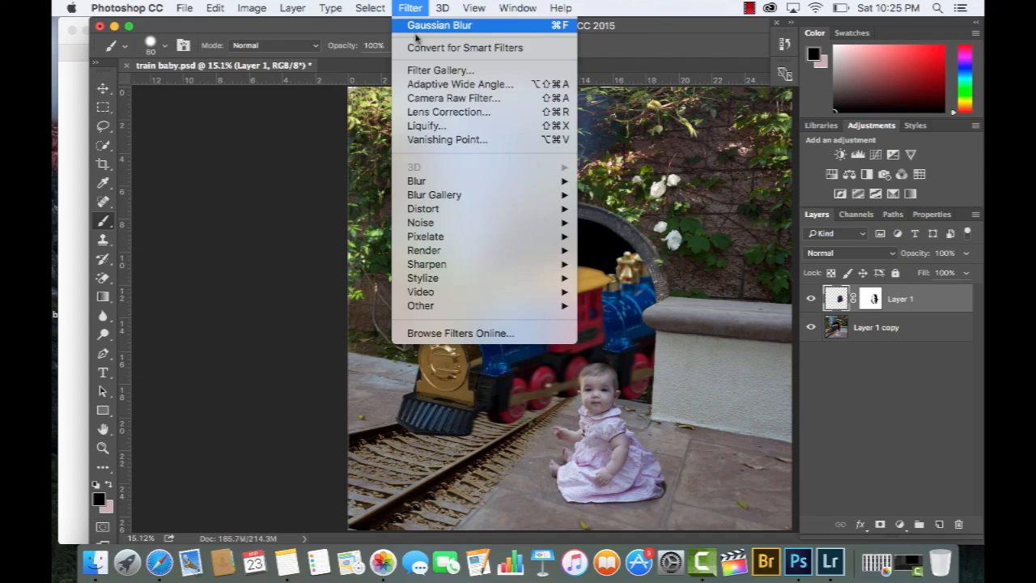
Apply a Motion Blur with angle 0 and distance 140 pixels to the second car, and compare the image with its layer hidden.
{"action": "mouse_move", "coordinate": [464, 181]}
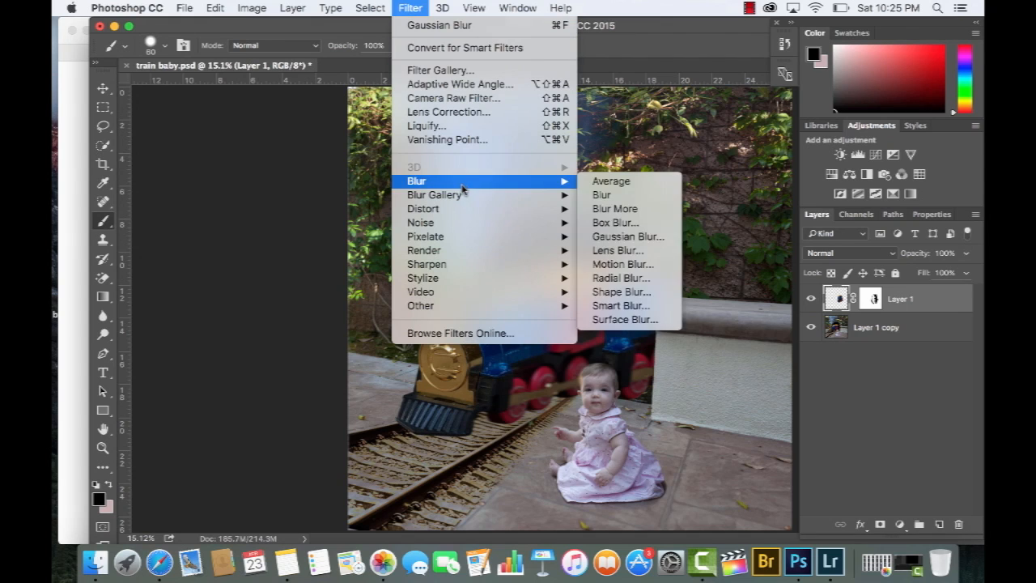
{"action": "left_click", "coordinate": [618, 265]}
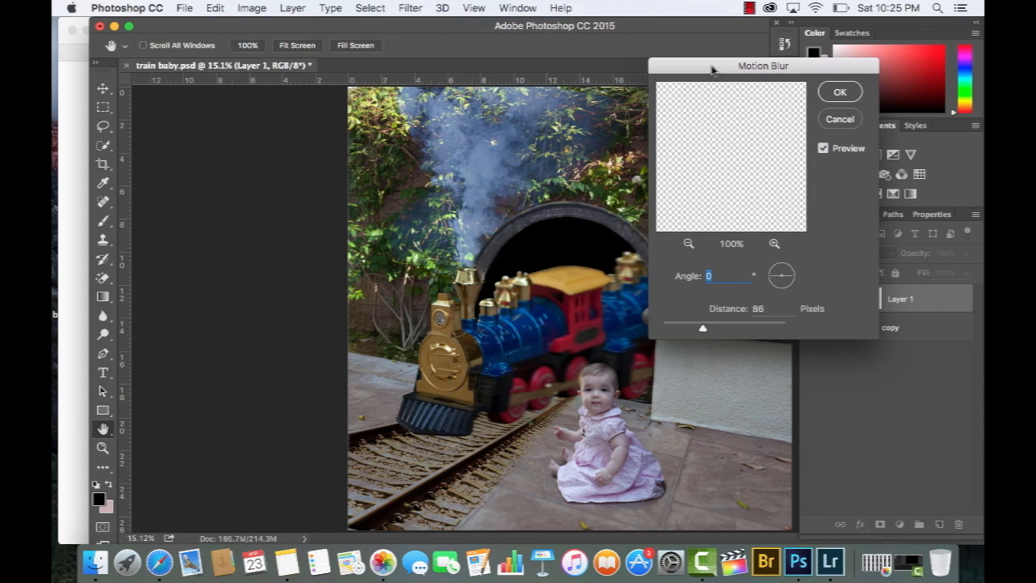
{"action": "left_click_drag", "start_coordinate": [715, 71], "coordinate": [813, 73]}
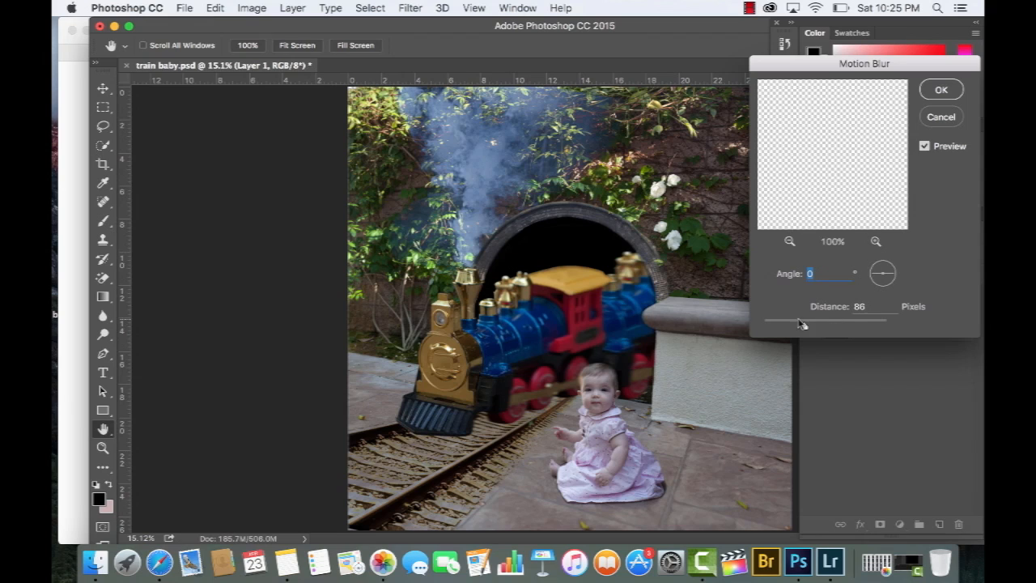
{"action": "mouse_move", "coordinate": [803, 326]}
{"action": "left_mouse_down"}
{"action": "mouse_move", "coordinate": [761, 326]}
{"action": "mouse_move", "coordinate": [815, 328]}
{"action": "left_mouse_up"}
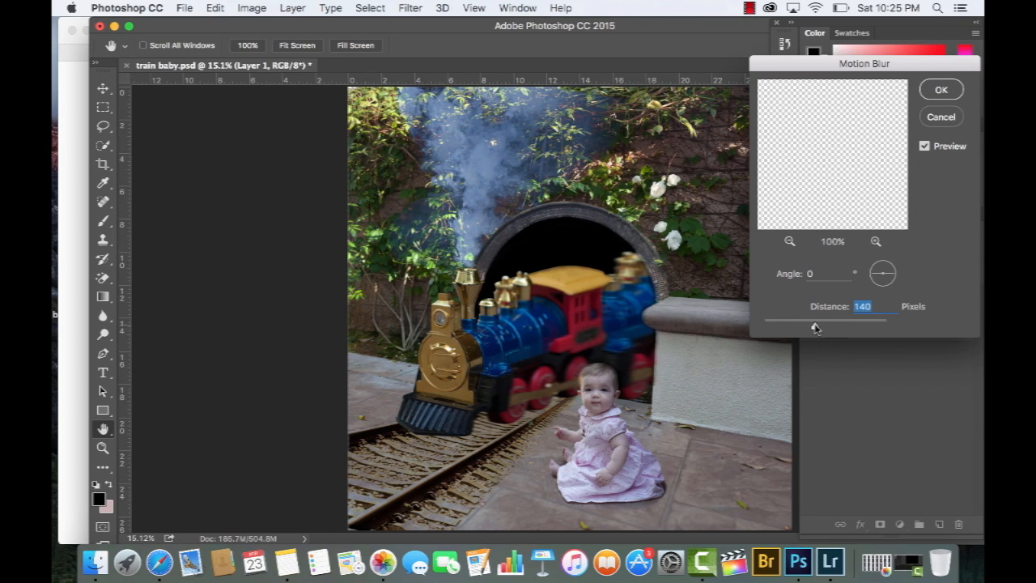
{"action": "key", "text": "Return"}
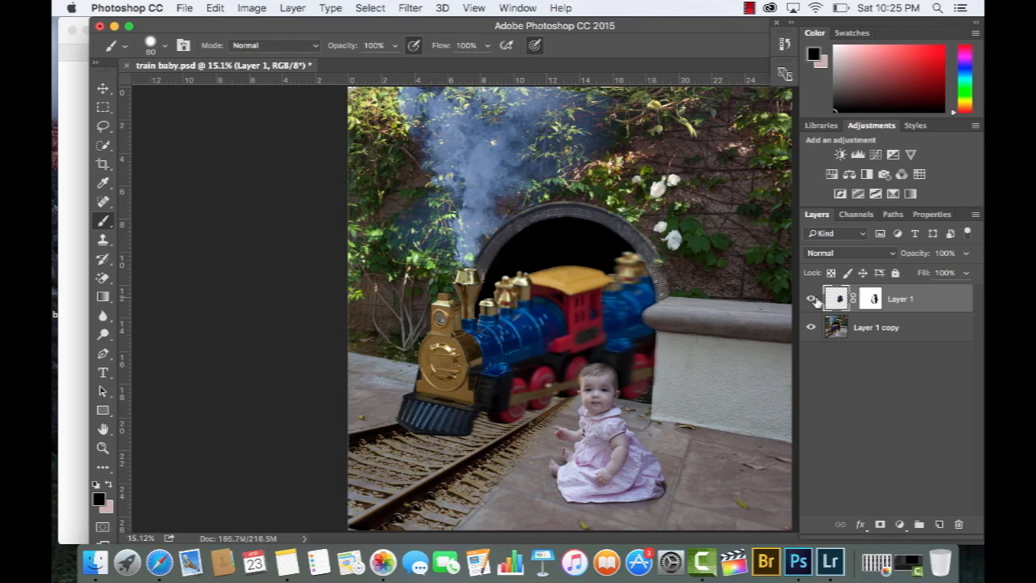
{"action": "left_click", "coordinate": [812, 299]}
{"action": "left_click", "coordinate": [812, 300]}
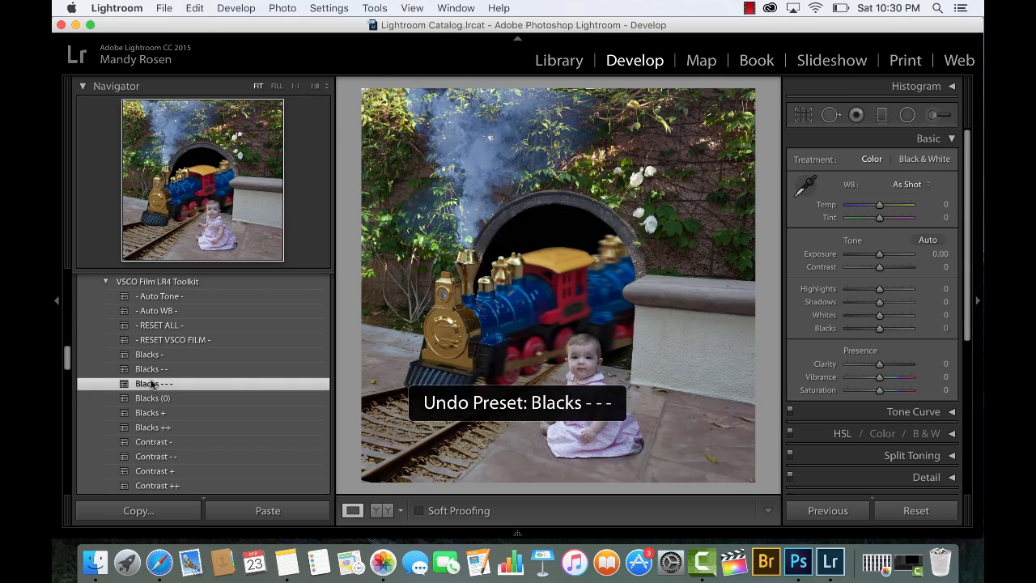
Apply the Fade + preset from the VSCO Film LR4 Toolkit in Lightroom, and try a further toolkit preset before undoing it.
{"action": "scroll", "coordinate": [162, 388], "scroll_direction": "down", "scroll_amount": 5}
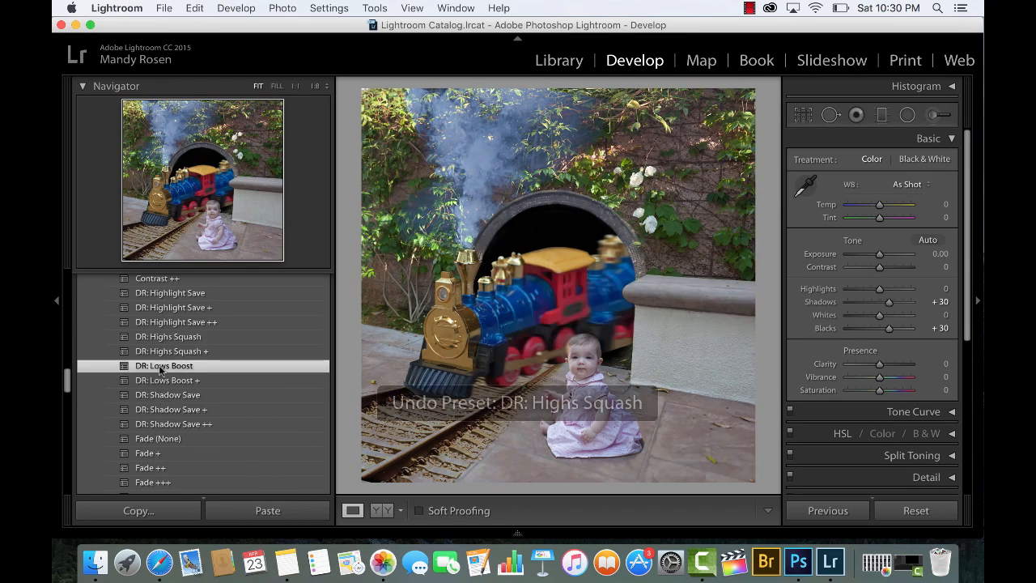
{"action": "left_click", "coordinate": [162, 453]}
{"action": "scroll", "coordinate": [162, 455], "scroll_direction": "down", "scroll_amount": 10}
{"action": "left_click", "coordinate": [136, 388]}
{"action": "key", "text": "super+z"}
{"action": "scroll", "coordinate": [130, 387], "scroll_direction": "down", "scroll_amount": 3}
Try the Color: Blues - - preset, and apply Color: Greener Greens ++ and a toolkit color preset that sets saturation to +15.
{"action": "left_click", "coordinate": [118, 377]}
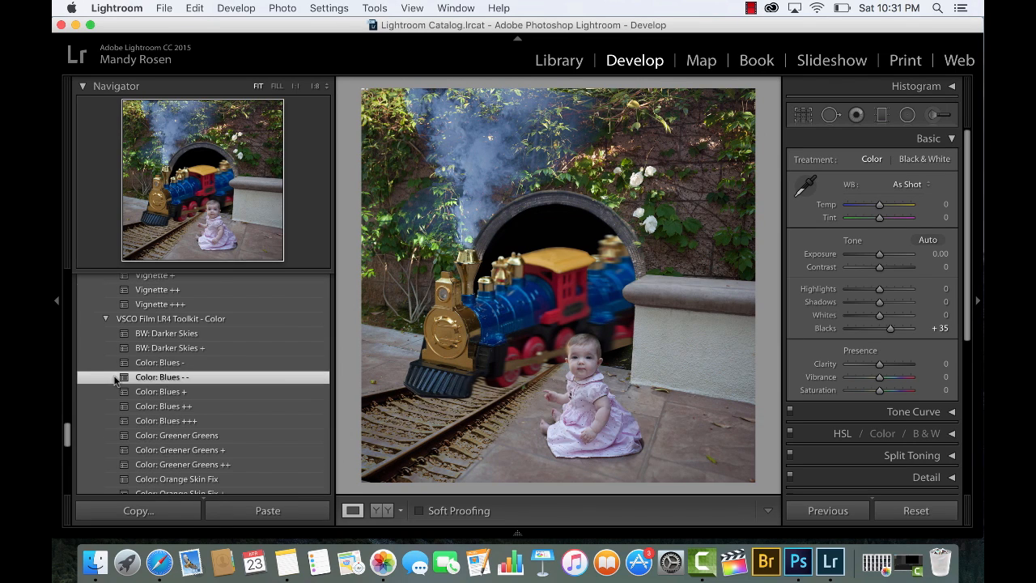
{"action": "left_click", "coordinate": [150, 462]}
{"action": "scroll", "coordinate": [151, 453], "scroll_direction": "down", "scroll_amount": 5}
{"action": "left_click", "coordinate": [154, 433]}
{"action": "scroll", "coordinate": [154, 429], "scroll_direction": "down", "scroll_amount": 5}
{"action": "left_click", "coordinate": [155, 393]}
Try the Tone: Fuji 2 and Tone: Kodak presets, undo each, and apply Tone: Kodak 2.
{"action": "left_click", "coordinate": [169, 437]}
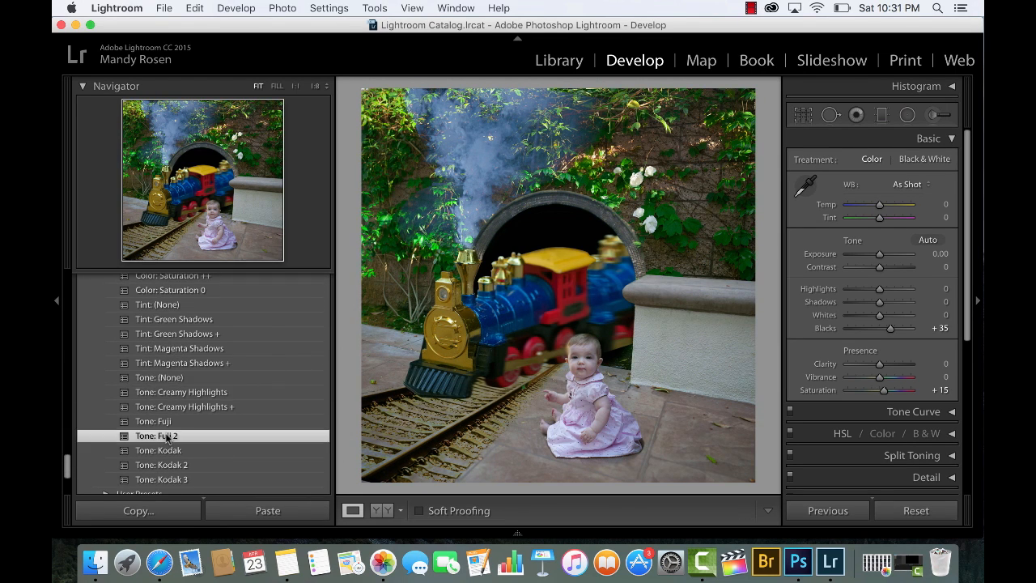
{"action": "key", "text": "super+z"}
{"action": "left_click", "coordinate": [172, 450]}
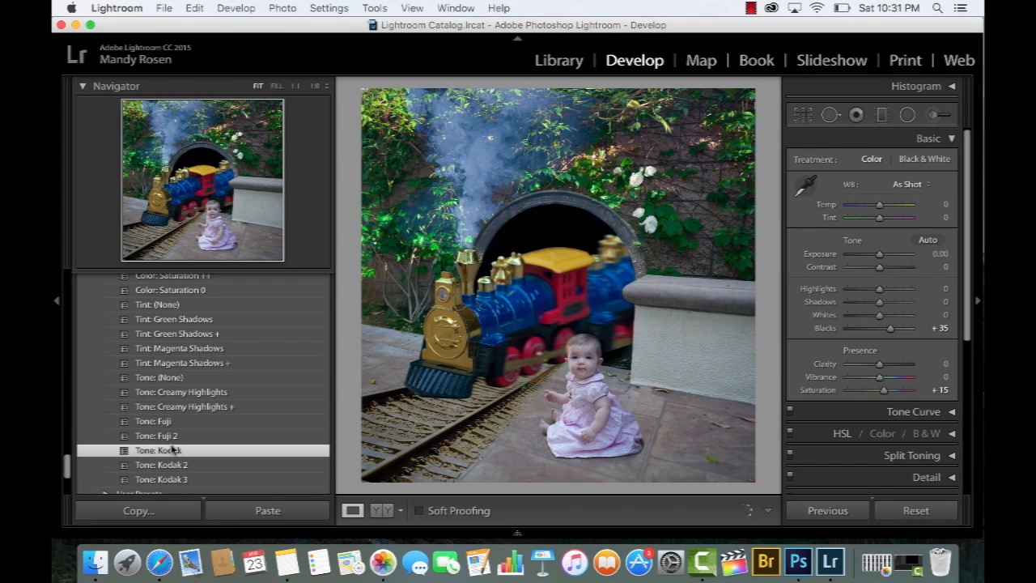
{"action": "key", "text": "super+z"}
{"action": "left_click", "coordinate": [178, 466]}
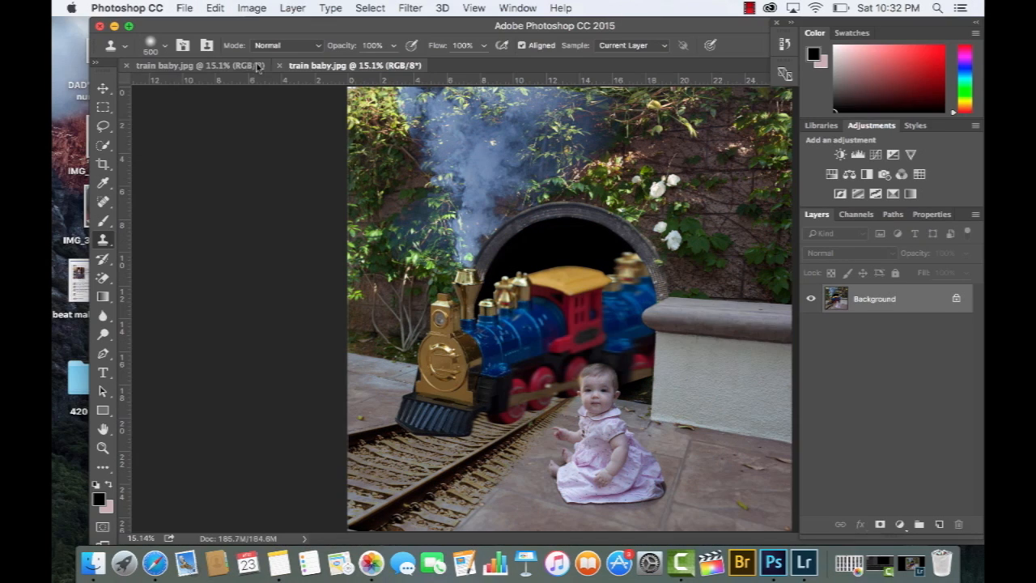
Compare the toned and original versions of train baby.jpg in Photoshop, and close the original version.
{"action": "left_click", "coordinate": [321, 66]}
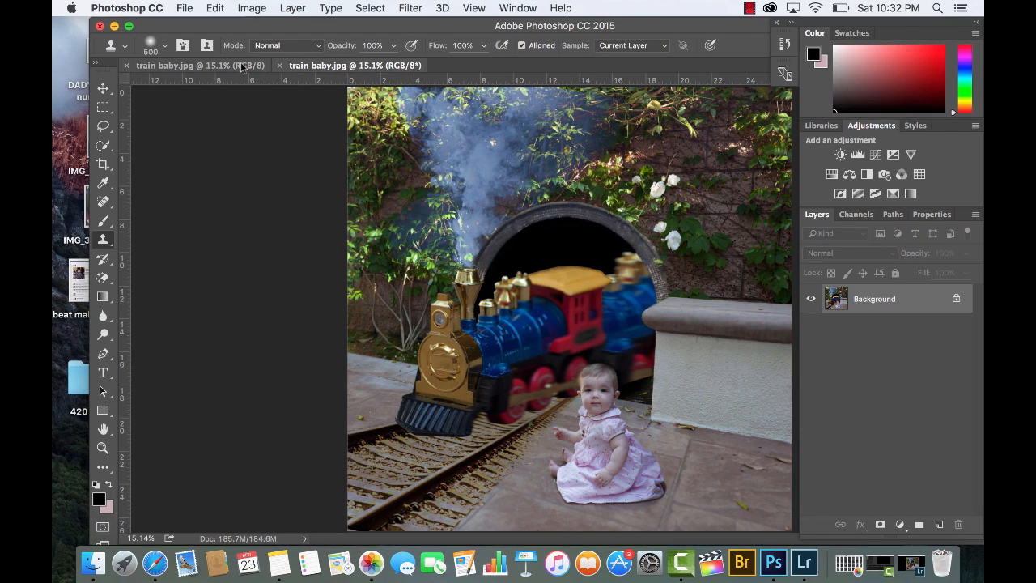
{"action": "left_click", "coordinate": [223, 66]}
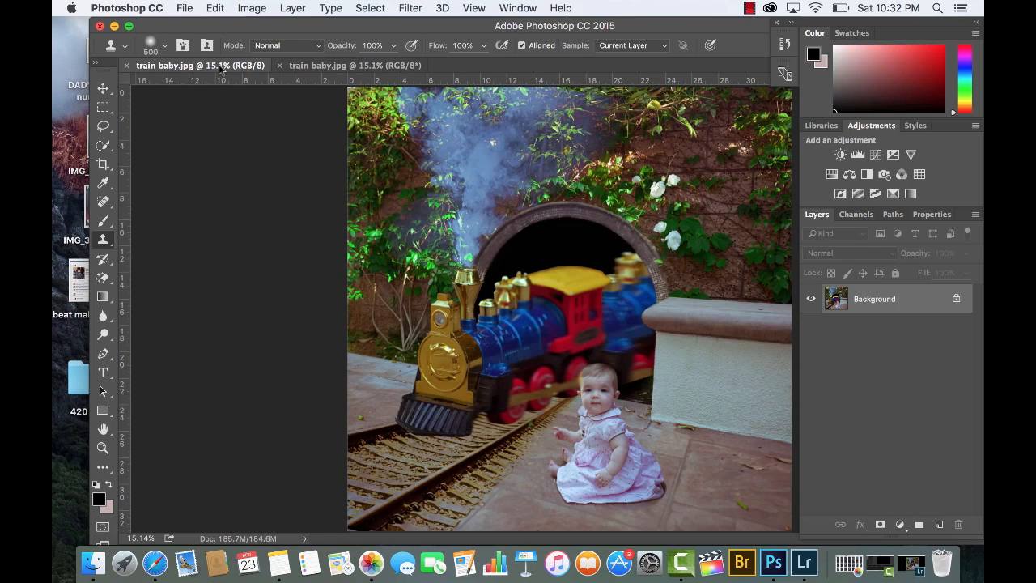
{"action": "left_click", "coordinate": [312, 67]}
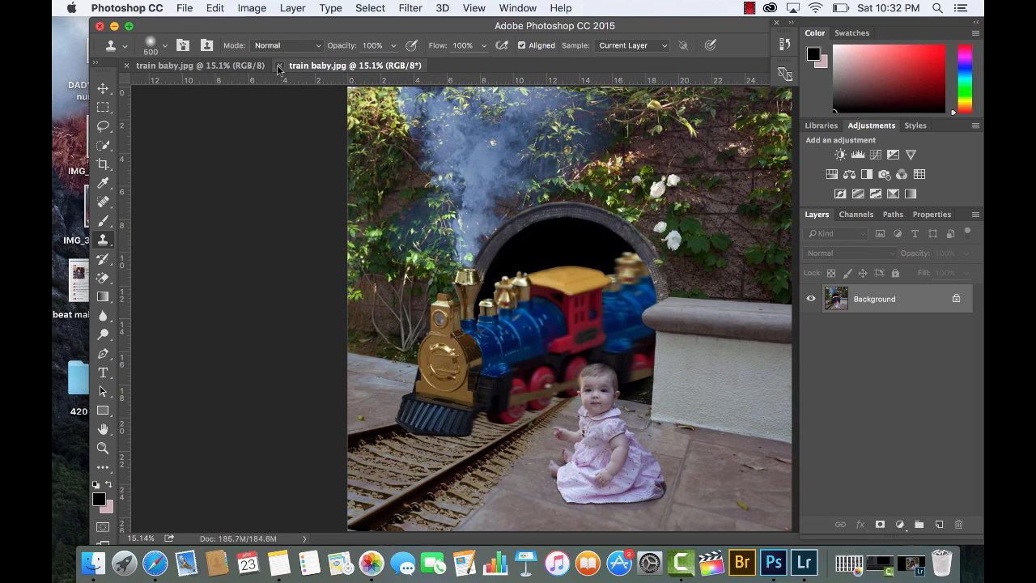
{"action": "left_click", "coordinate": [278, 66]}
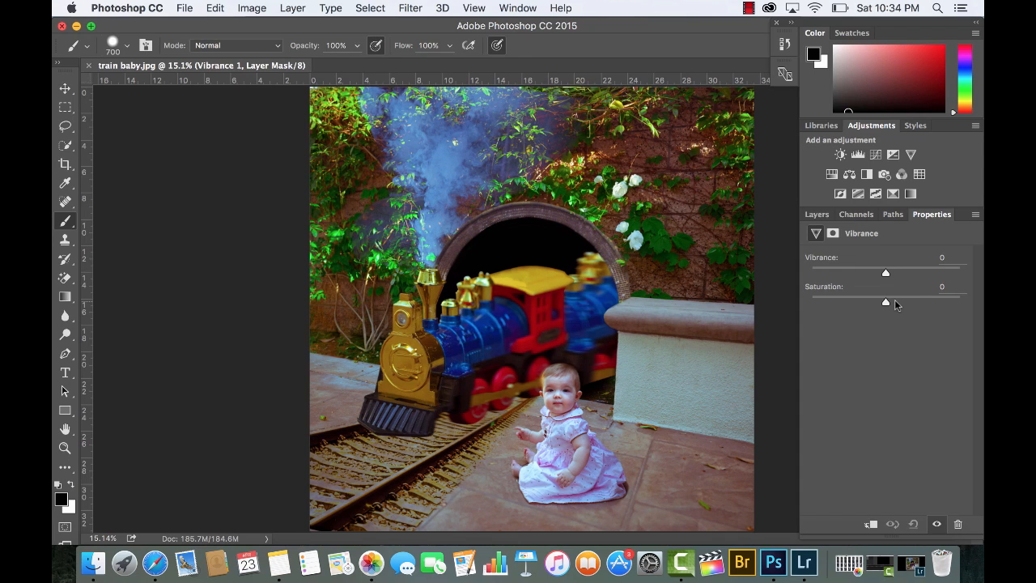
Add a Hue/Saturation adjustment and work through its color ranges up to Blues, shifting the green foliage toward teal.
{"action": "left_click", "coordinate": [895, 300]}
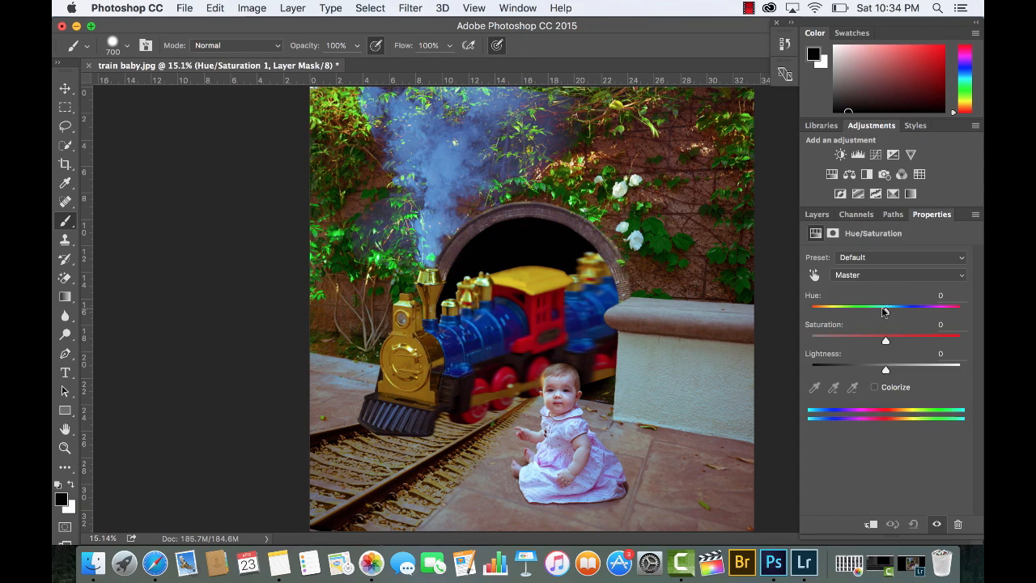
{"action": "left_click_drag", "start_coordinate": [889, 312], "coordinate": [925, 313]}
{"action": "left_click", "coordinate": [864, 275]}
{"action": "left_click", "coordinate": [862, 286]}
{"action": "left_click", "coordinate": [864, 275]}
{"action": "left_click", "coordinate": [862, 285]}
{"action": "left_click", "coordinate": [862, 275]}
{"action": "left_click", "coordinate": [863, 284]}
{"action": "left_click", "coordinate": [864, 275]}
{"action": "left_click", "coordinate": [862, 286]}
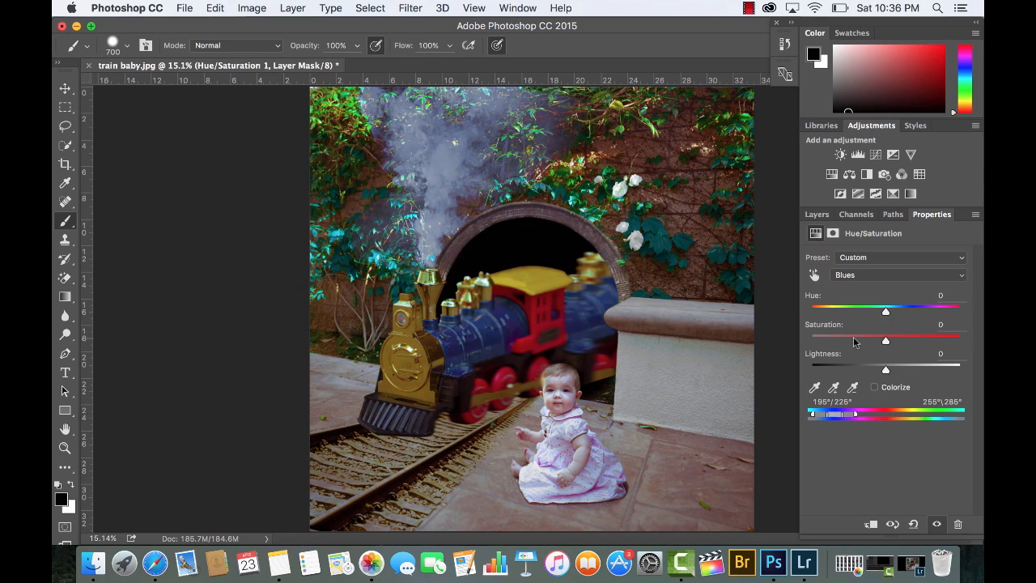
Adjust the saturation of the Blues range and set the Magentas saturation to +26.
{"action": "left_click_drag", "start_coordinate": [885, 340], "coordinate": [871, 341]}
{"action": "left_click_drag", "start_coordinate": [885, 312], "coordinate": [905, 342]}
{"action": "left_click", "coordinate": [865, 275]}
{"action": "left_click", "coordinate": [863, 285]}
{"action": "mouse_move", "coordinate": [885, 313]}
{"action": "left_mouse_down"}
{"action": "mouse_move", "coordinate": [906, 313]}
{"action": "mouse_move", "coordinate": [886, 313]}
{"action": "left_mouse_up"}
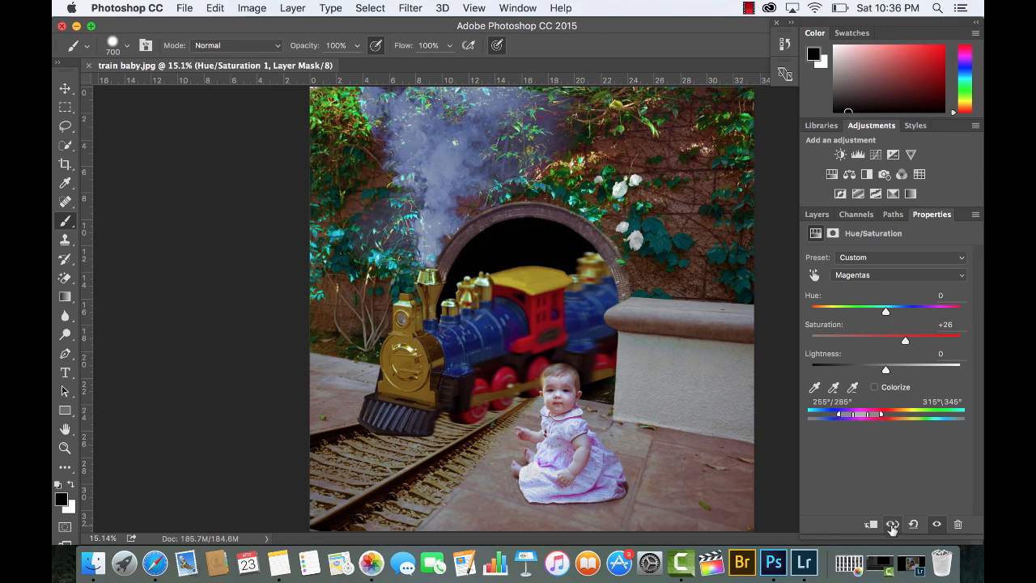
Preview the image without the color shift, try deleting the Hue/Saturation layer, and undo the deletion.
{"action": "left_click", "coordinate": [892, 525]}
{"action": "left_click", "coordinate": [821, 216]}
{"action": "key", "text": "Delete"}
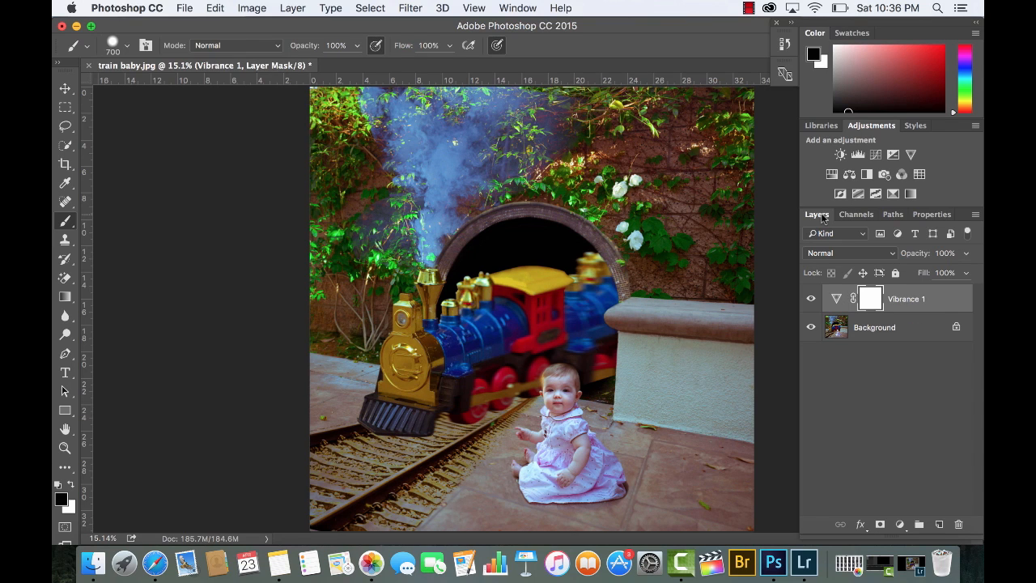
{"action": "key", "text": "super+z"}
{"action": "key", "text": "super+z"}
{"action": "key", "text": "super+z"}
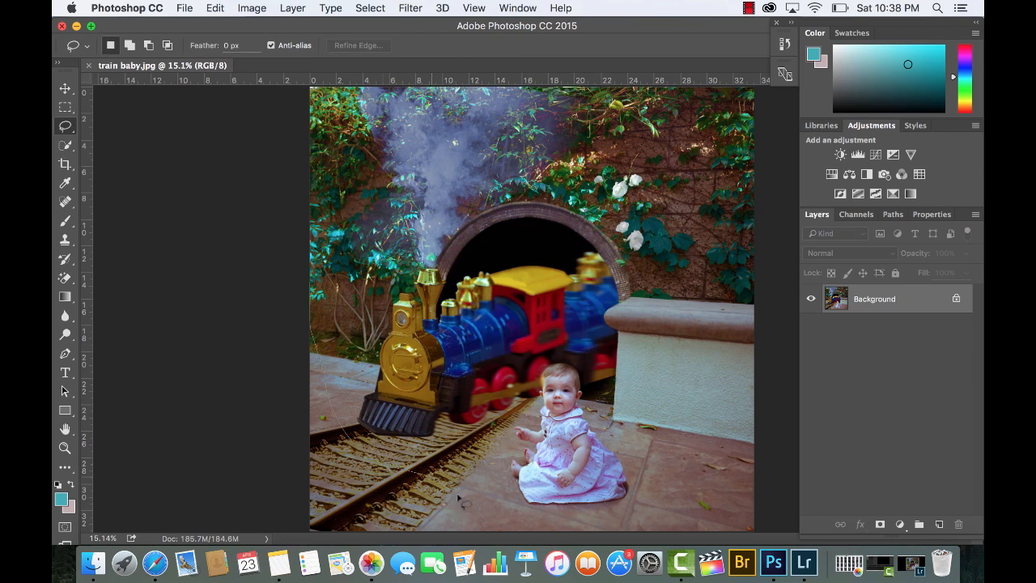
Lasso the photo's outer lower area around the train and baby, and refine the selection with a 474.7 px feather and strong smoothing.
{"action": "mouse_move", "coordinate": [690, 484]}
{"action": "left_mouse_down"}
{"action": "mouse_move", "coordinate": [746, 336]}
{"action": "mouse_move", "coordinate": [768, 212]}
{"action": "left_mouse_up"}
{"action": "mouse_move", "coordinate": [675, 580]}
{"action": "left_mouse_down"}
{"action": "mouse_move", "coordinate": [259, 416]}
{"action": "mouse_move", "coordinate": [301, 236]}
{"action": "mouse_move", "coordinate": [314, 356]}
{"action": "left_mouse_up"}
{"action": "key", "text": "alt+super+r"}
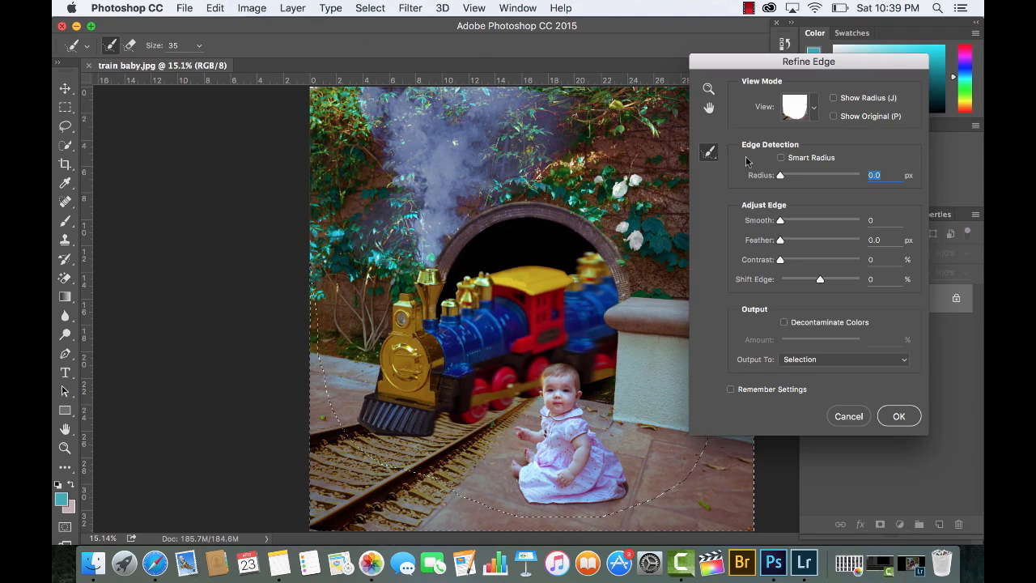
{"action": "left_click_drag", "start_coordinate": [844, 239], "coordinate": [850, 239]}
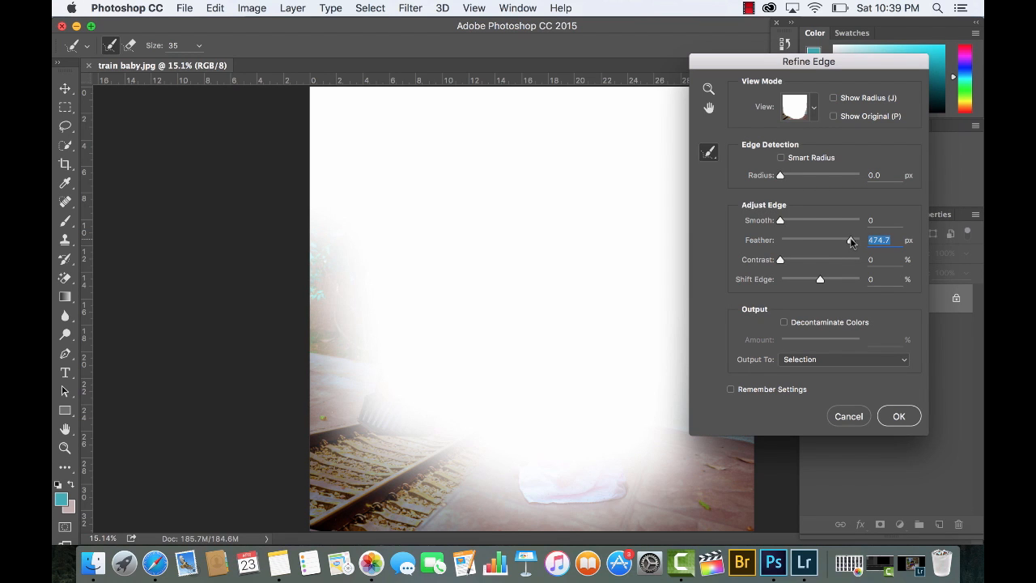
{"action": "left_click", "coordinate": [855, 221]}
{"action": "key", "text": "Return"}
Darken the selected outer area with a Curves adjustment, lowering the midtones and setting the black point output to 20, and compare before and after.
{"action": "left_click", "coordinate": [876, 154]}
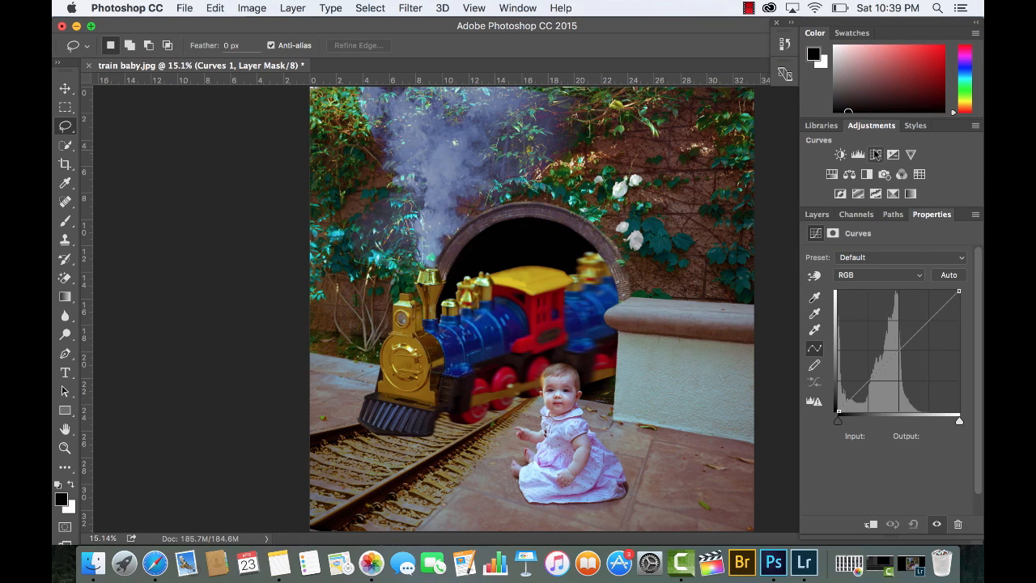
{"action": "left_click_drag", "start_coordinate": [902, 347], "coordinate": [915, 365]}
{"action": "left_click", "coordinate": [892, 524]}
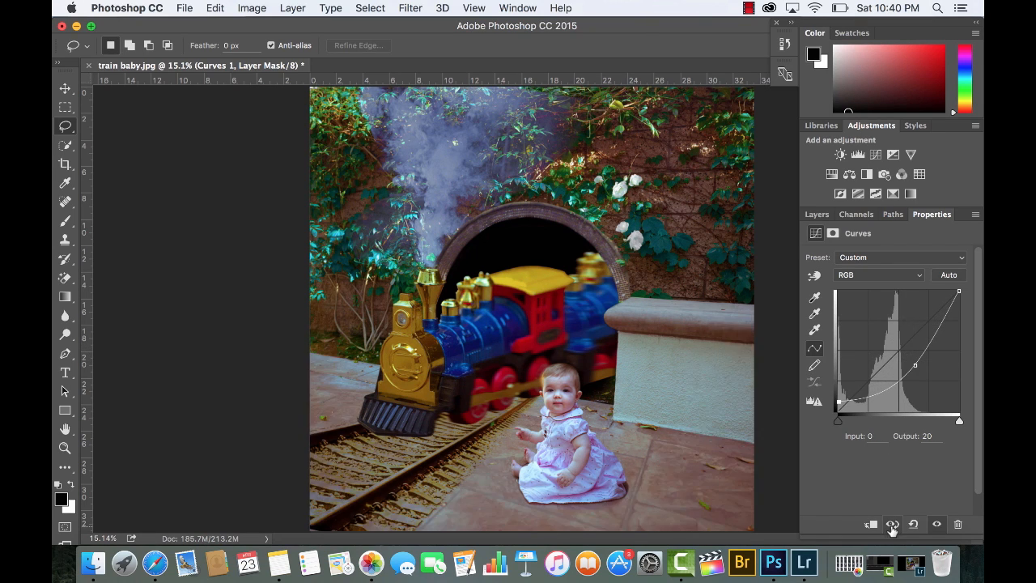
{"action": "left_click", "coordinate": [892, 525]}
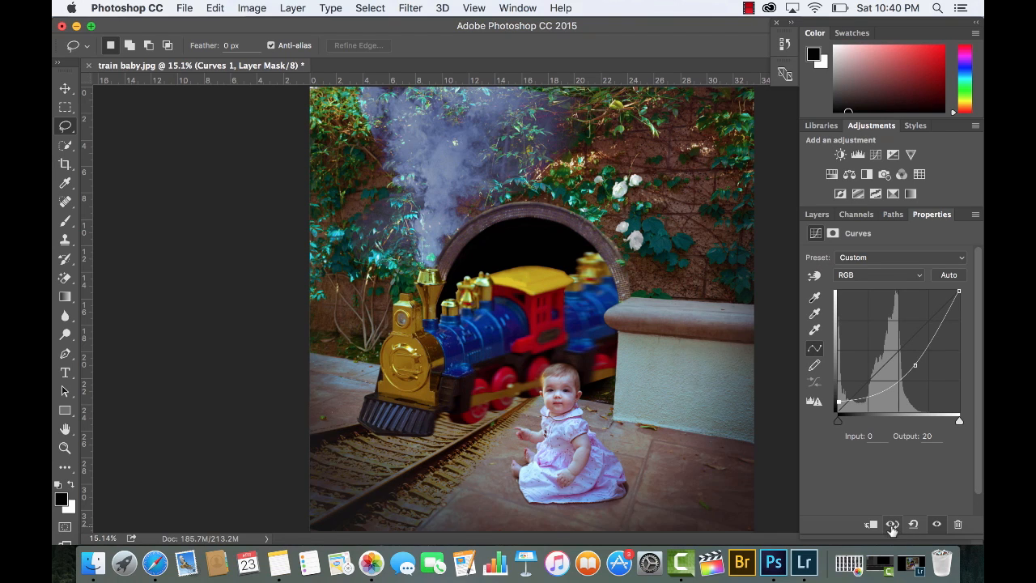
Compare the image before and after the Curves adjustment.
{"action": "left_click", "coordinate": [891, 525]}
{"action": "left_click", "coordinate": [891, 525]}
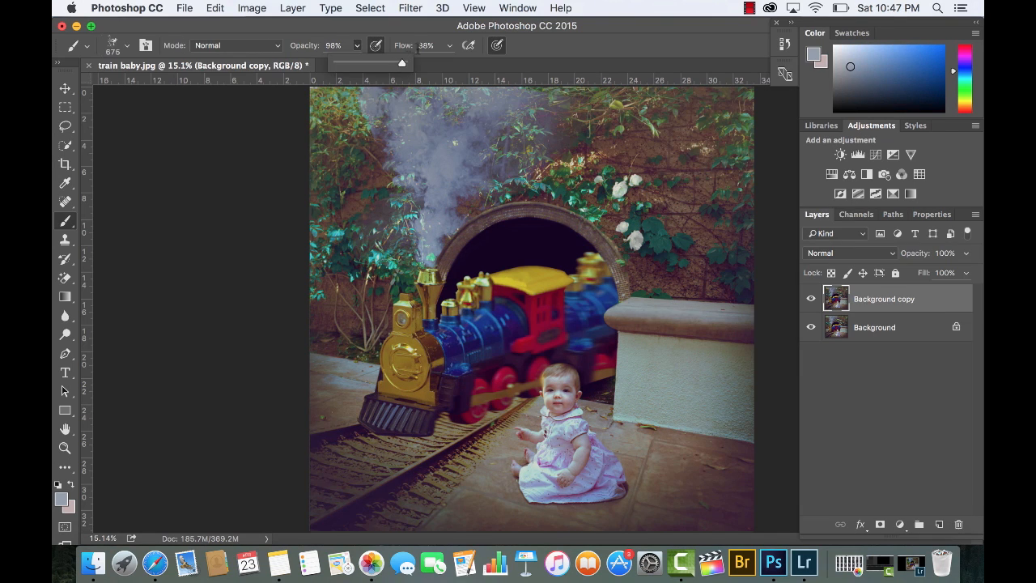
Set the brush flow to 100% and stamp a smoke wisp above the rear gold dome of the engine.
{"action": "left_click", "coordinate": [447, 46]}
{"action": "left_click_drag", "start_coordinate": [447, 62], "coordinate": [489, 62]}
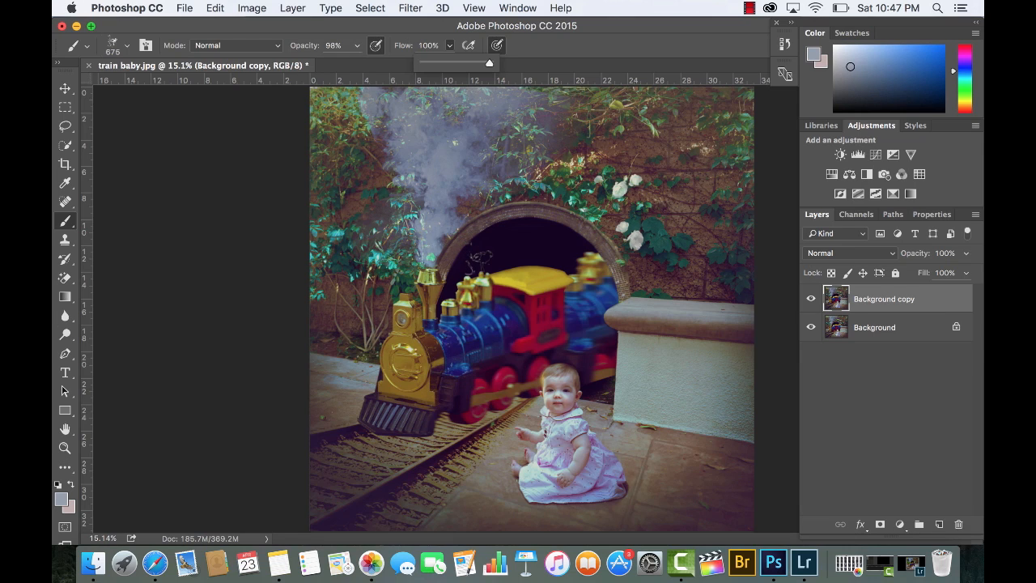
{"action": "left_click", "coordinate": [479, 259]}
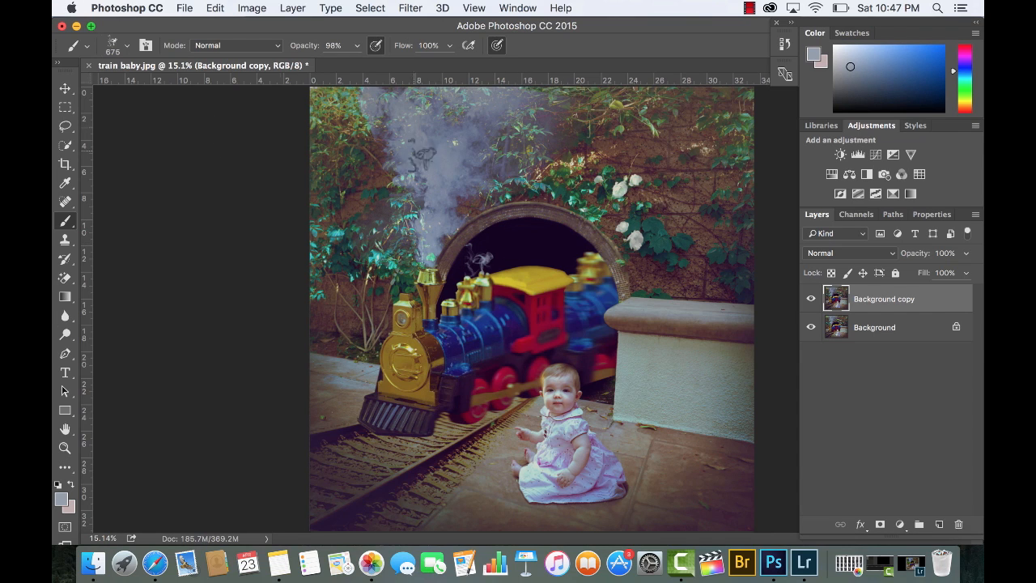
Try extra smoke wisps over the chimney plume and above the engine dome with another smoke brush, undoing each stamp.
{"action": "left_click", "coordinate": [436, 226]}
{"action": "key", "text": "super+z"}
{"action": "left_click", "coordinate": [120, 45]}
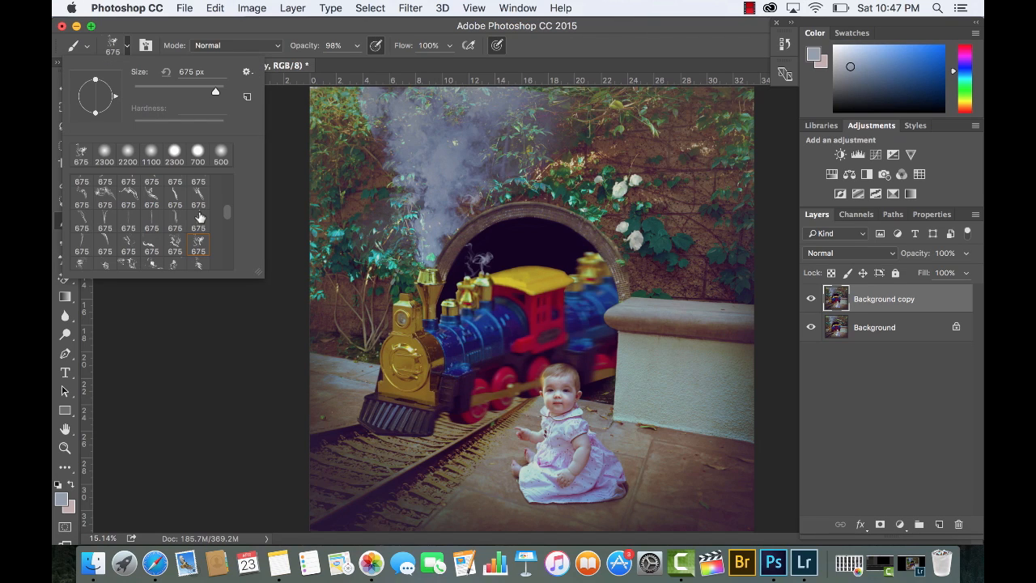
{"action": "left_click", "coordinate": [177, 263]}
{"action": "left_click", "coordinate": [492, 242]}
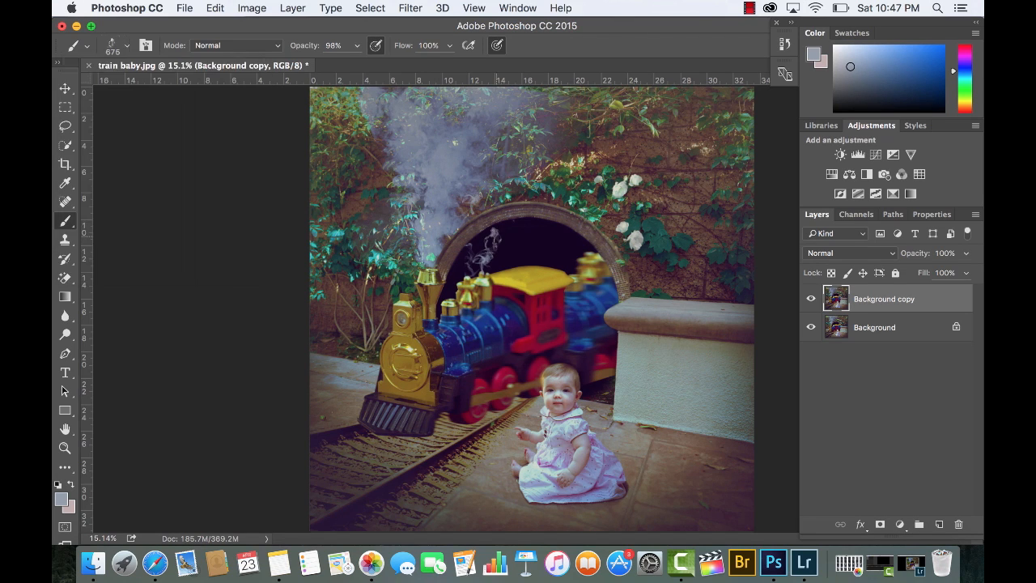
{"action": "key", "text": "super+z"}
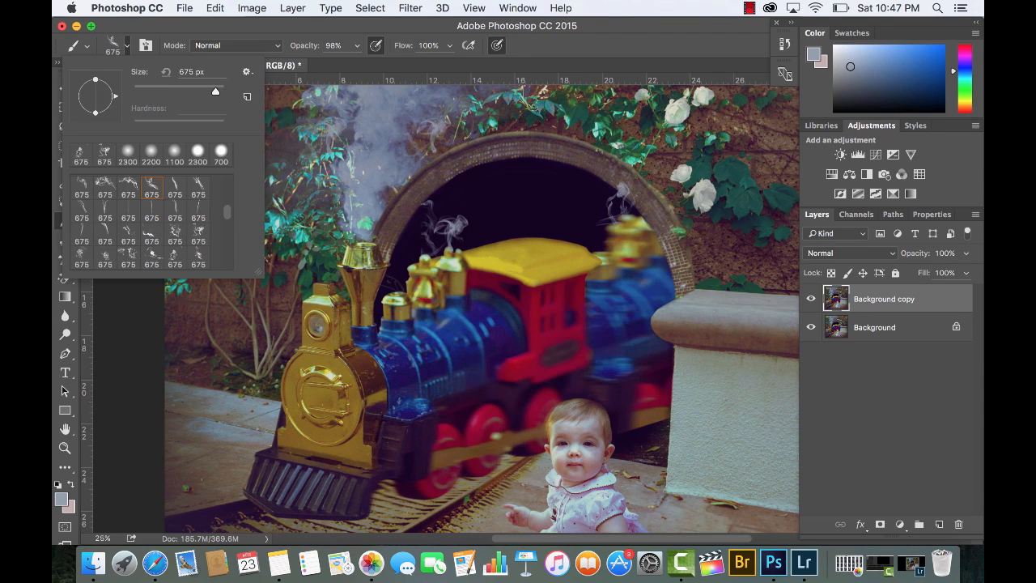
Pick a different 675 px smoke brush and stamp a wisp above the gold dome just behind the chimney.
{"action": "left_click", "coordinate": [379, 269]}
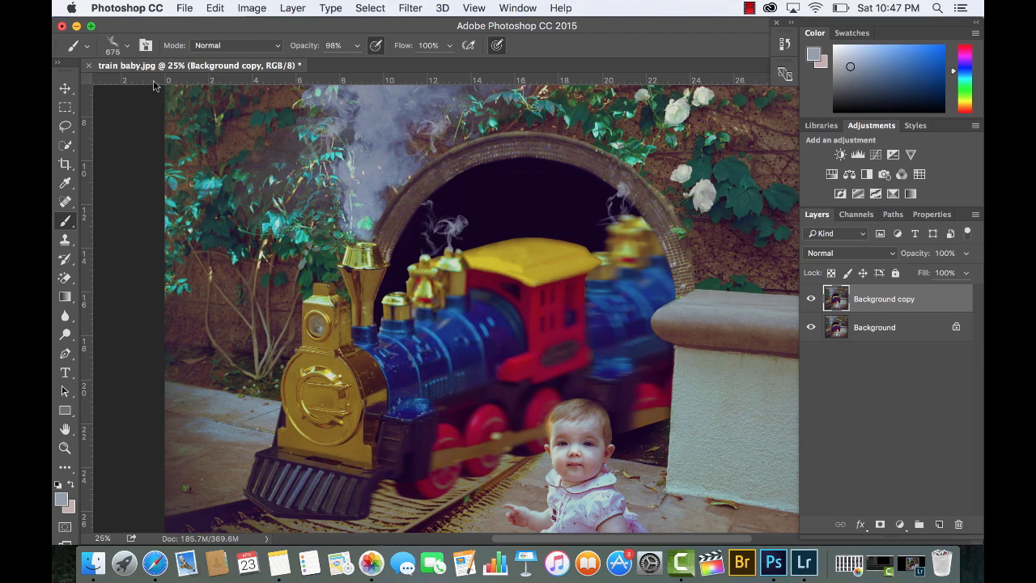
{"action": "left_click", "coordinate": [126, 45]}
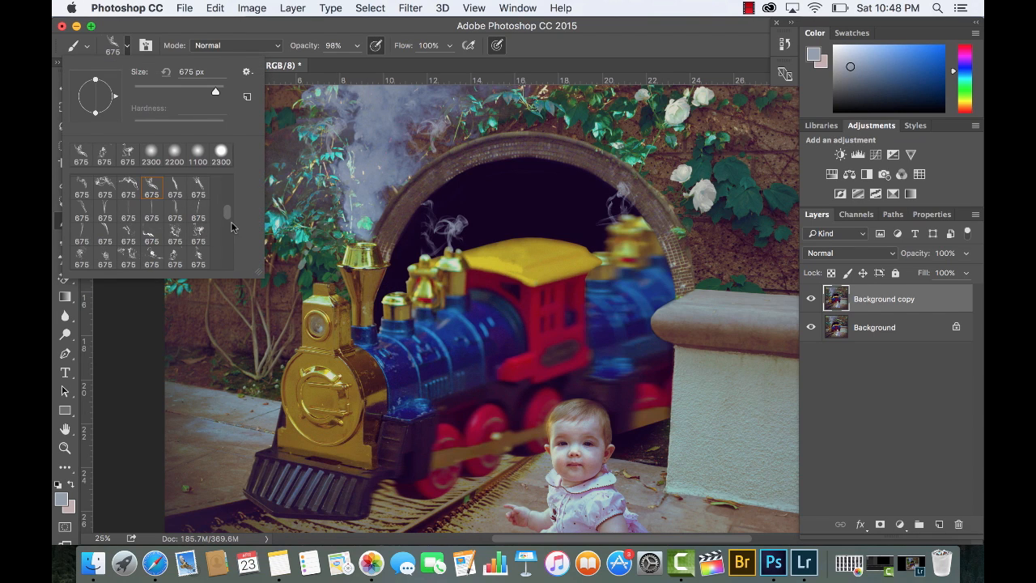
{"action": "scroll", "coordinate": [228, 219], "scroll_direction": "down", "scroll_amount": 3}
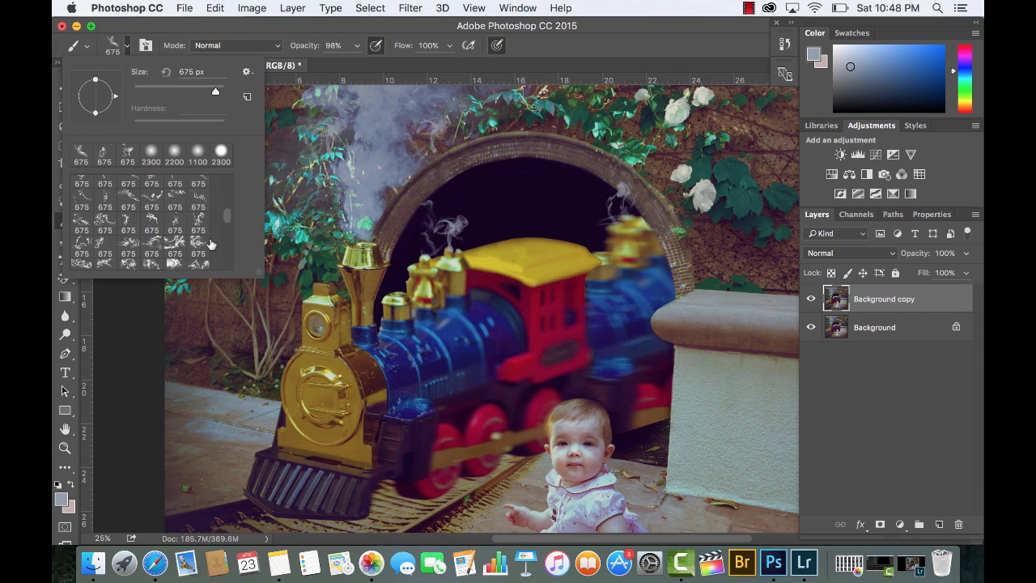
{"action": "left_click", "coordinate": [200, 223]}
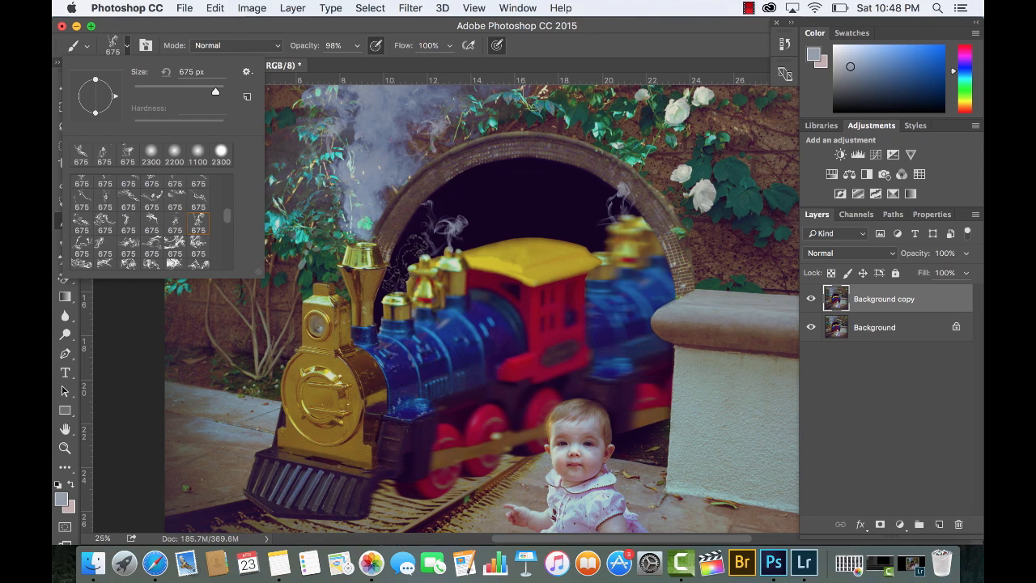
{"action": "left_click", "coordinate": [402, 270]}
{"action": "left_click", "coordinate": [460, 196]}
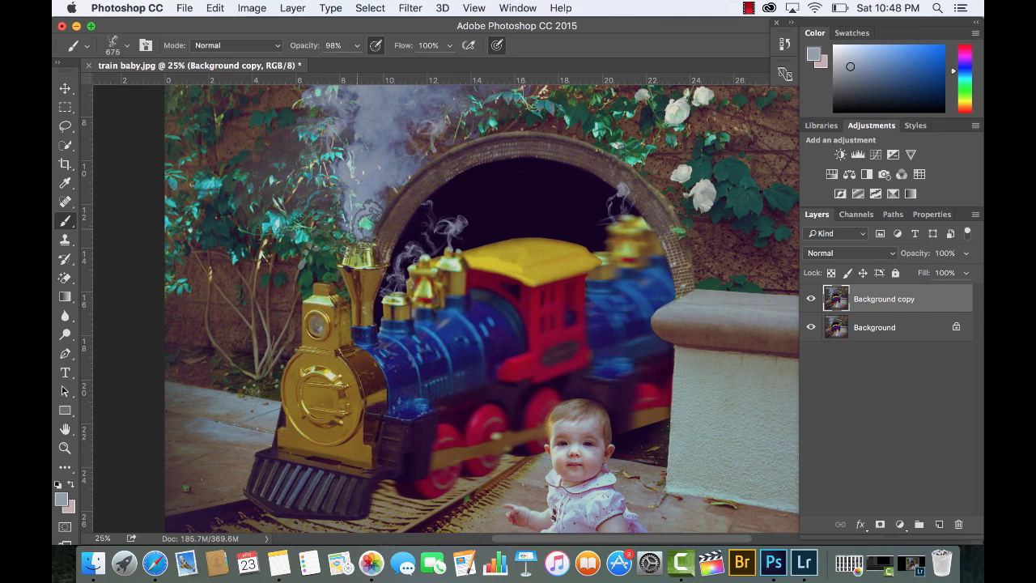
{"action": "key", "text": "super+0"}
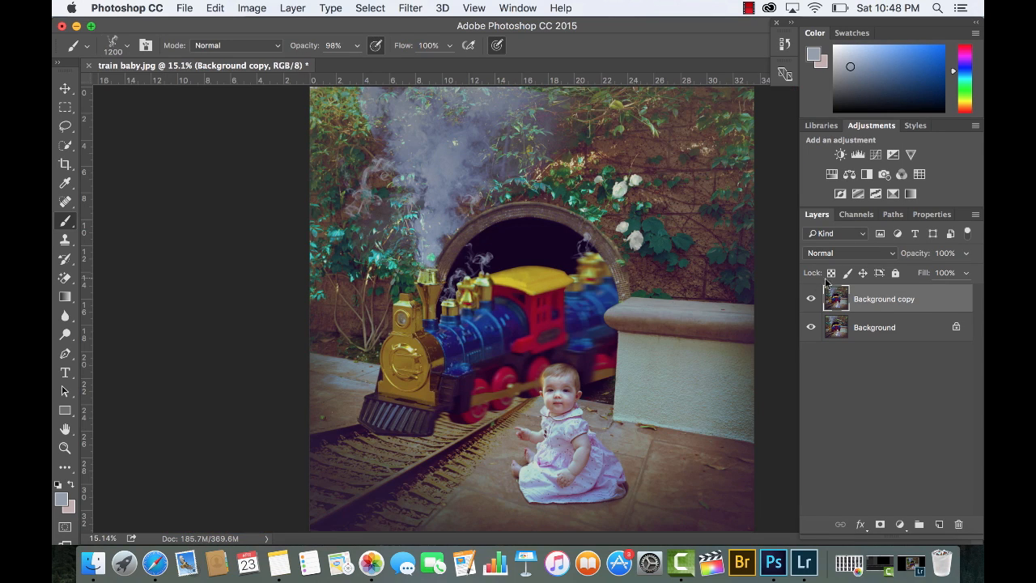
Compare the image with and without the smoke wisps painted on the Background copy layer.
{"action": "left_click", "coordinate": [810, 298]}
{"action": "left_click", "coordinate": [811, 299]}
{"action": "left_click", "coordinate": [812, 299]}
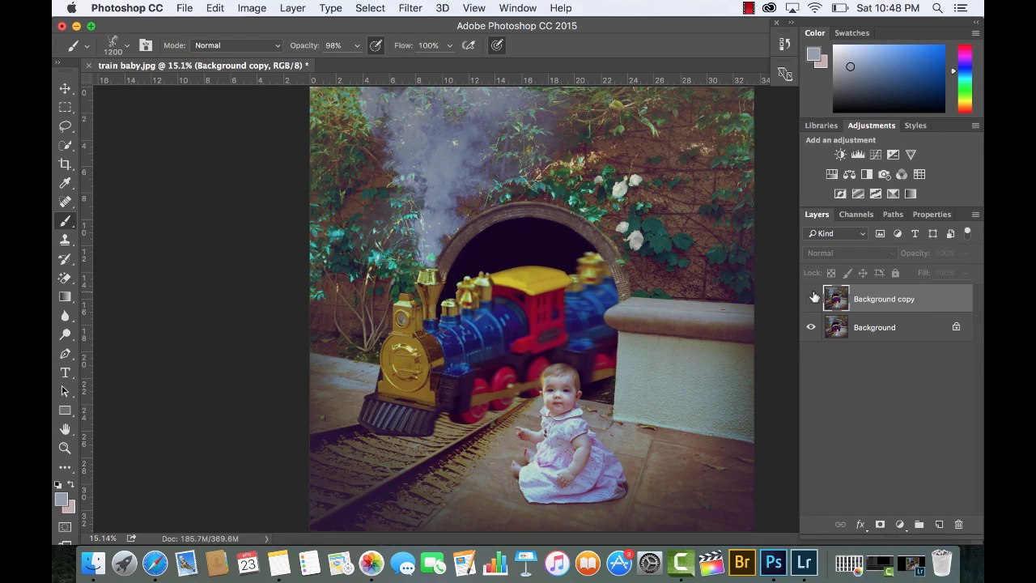
{"action": "left_click", "coordinate": [812, 299]}
{"action": "left_click", "coordinate": [812, 298]}
{"action": "left_click", "coordinate": [812, 298]}
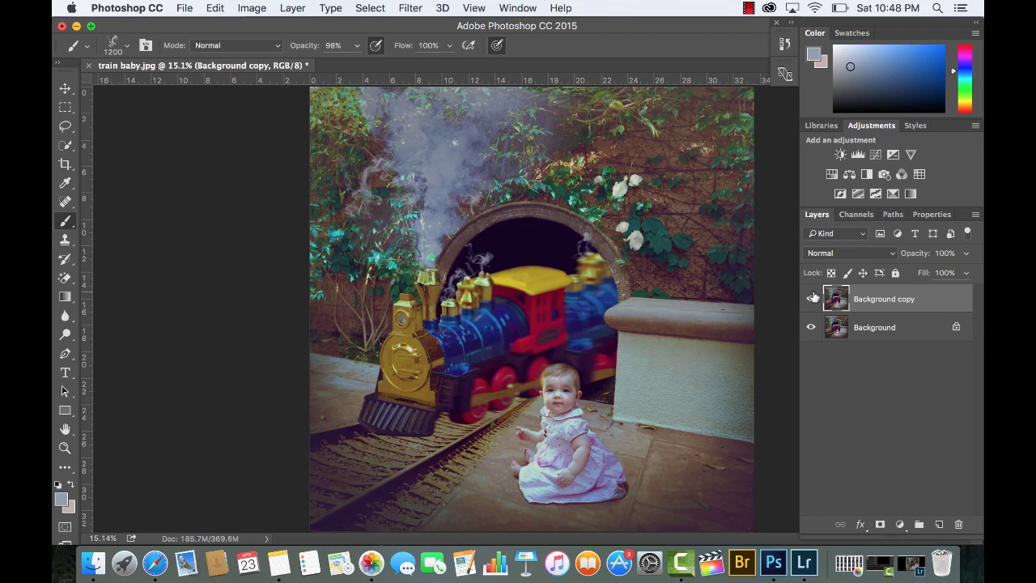
{"action": "left_click", "coordinate": [812, 297]}
{"action": "left_click", "coordinate": [812, 298]}
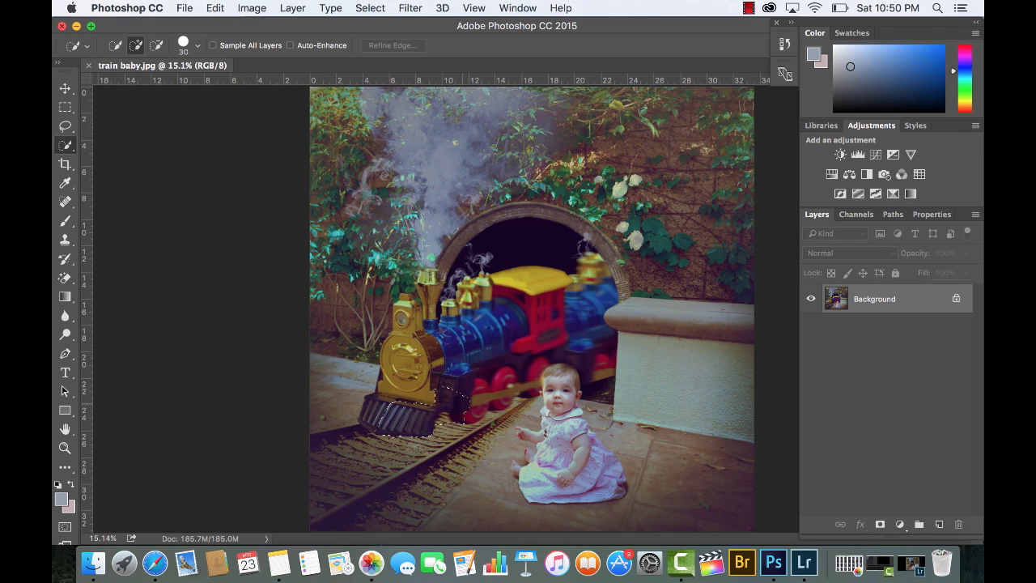
Quick-select the train's cowcatcher, lower front and wheels, and copy the selection onto a new layer.
{"action": "left_click_drag", "start_coordinate": [468, 414], "coordinate": [469, 412]}
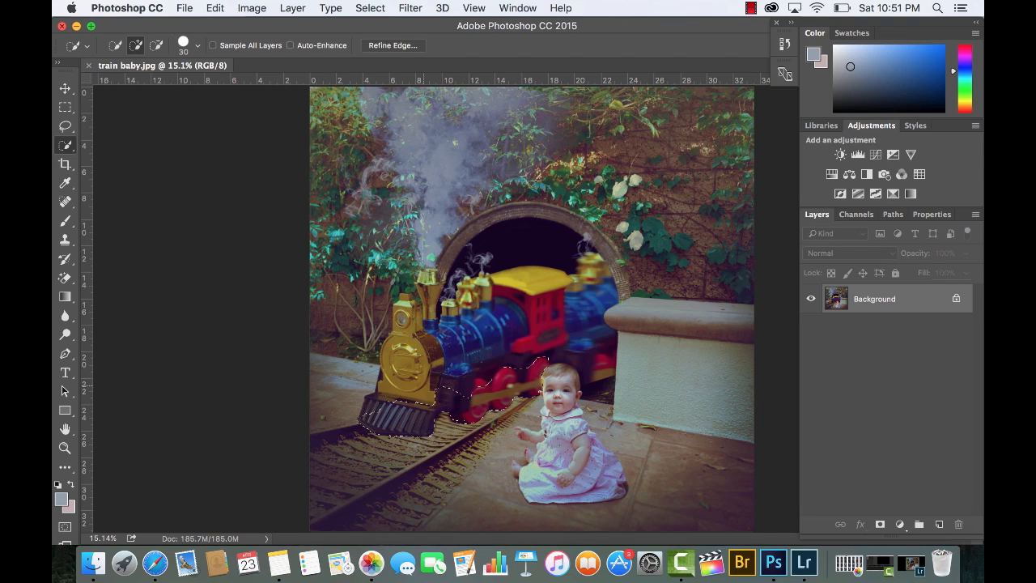
{"action": "key", "text": "cmd+c"}
{"action": "key", "text": "cmd+v"}
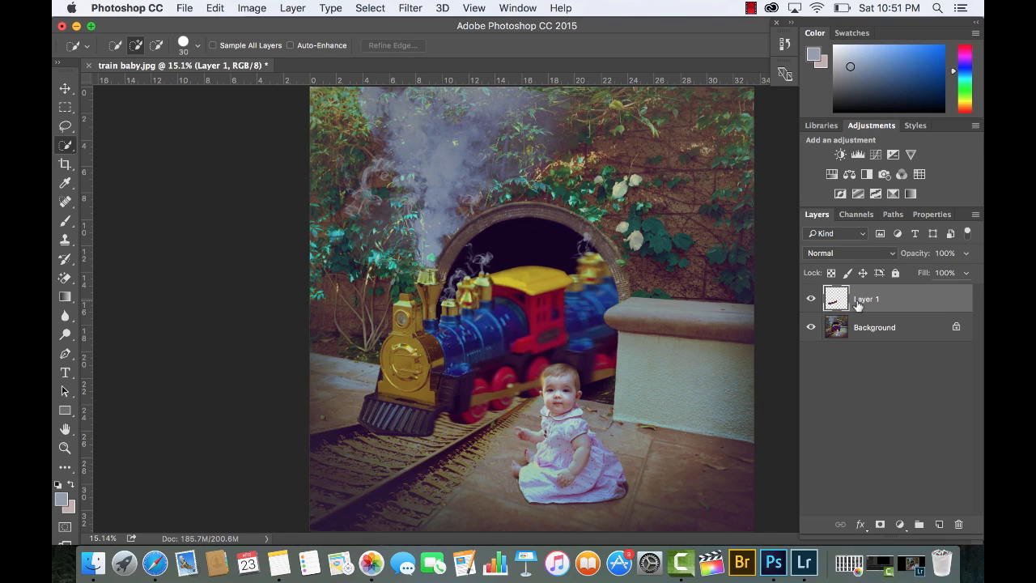
Add a Drop Shadow to the copied train base on Layer 1 and set its angle to 158°.
{"action": "double_click", "coordinate": [859, 300]}
{"action": "double_click", "coordinate": [888, 304]}
{"action": "left_click_drag", "start_coordinate": [521, 95], "coordinate": [537, 32]}
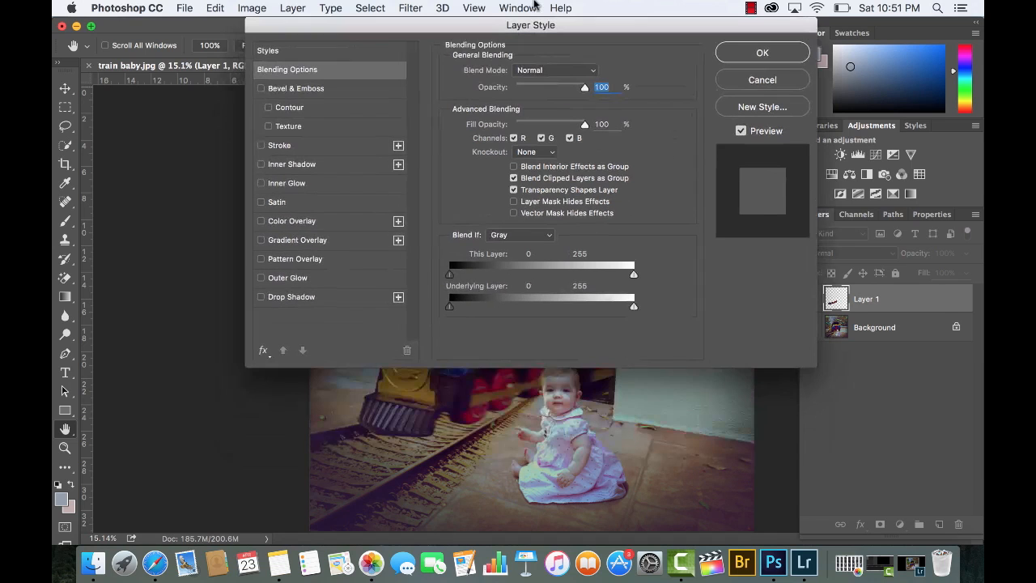
{"action": "left_click", "coordinate": [298, 296]}
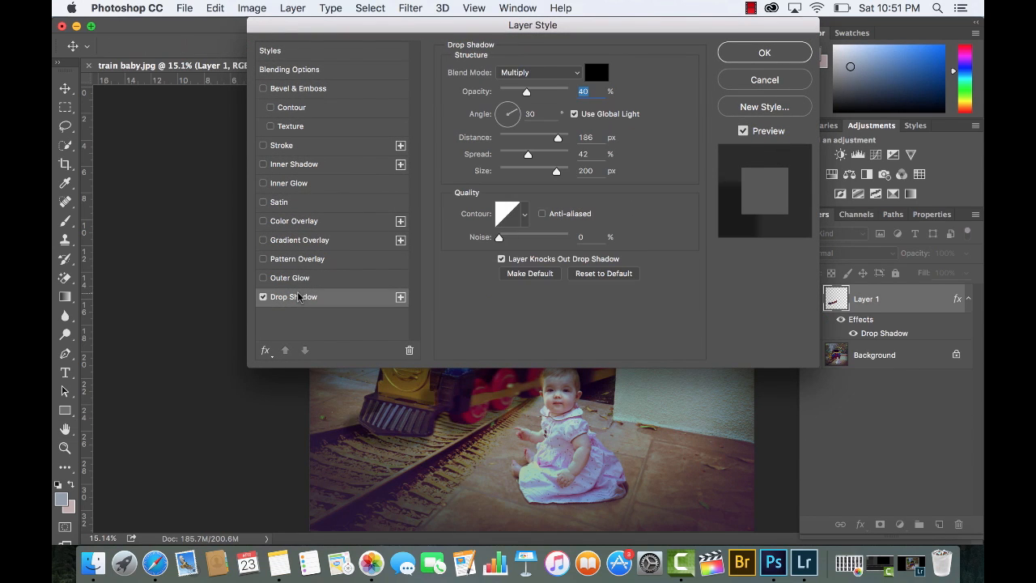
{"action": "left_click", "coordinate": [509, 110]}
{"action": "left_click_drag", "start_coordinate": [509, 107], "coordinate": [499, 110]}
Set the shadow to 191 px distance, 40% spread, 215 px size and 45% opacity, and compare with Layer 1 hidden.
{"action": "left_click", "coordinate": [558, 138]}
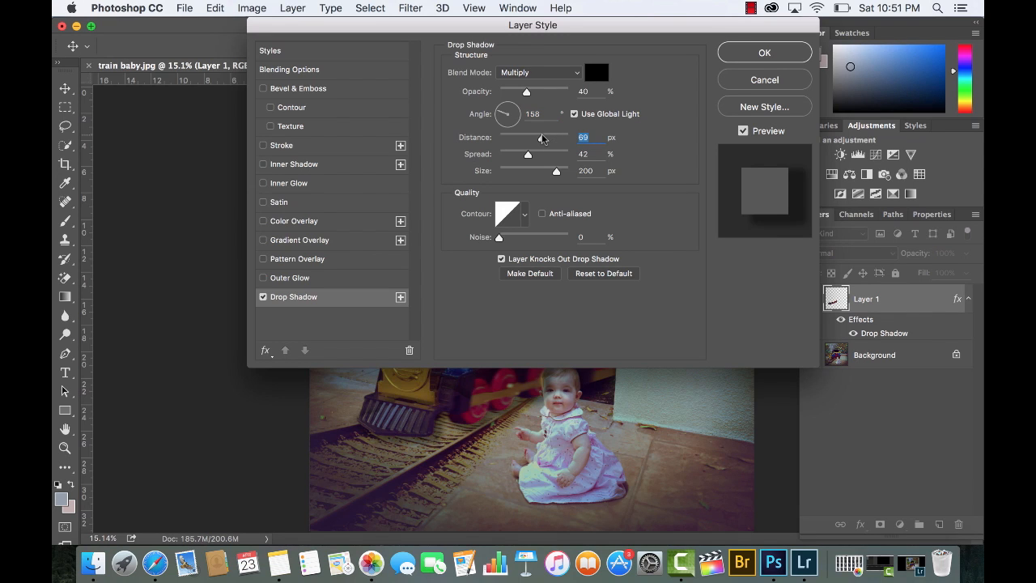
{"action": "left_click_drag", "start_coordinate": [562, 139], "coordinate": [523, 157]}
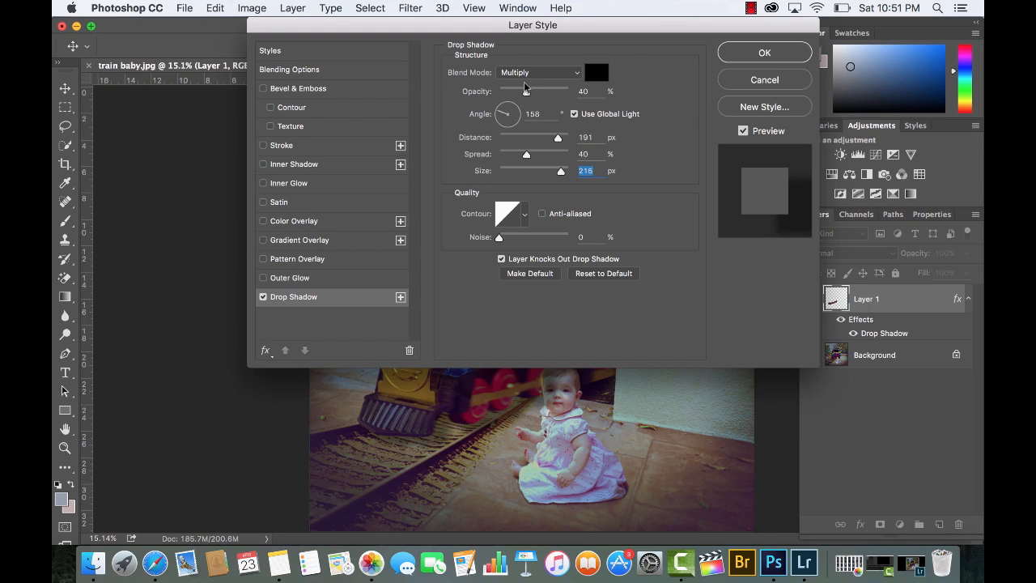
{"action": "left_click_drag", "start_coordinate": [524, 89], "coordinate": [531, 96]}
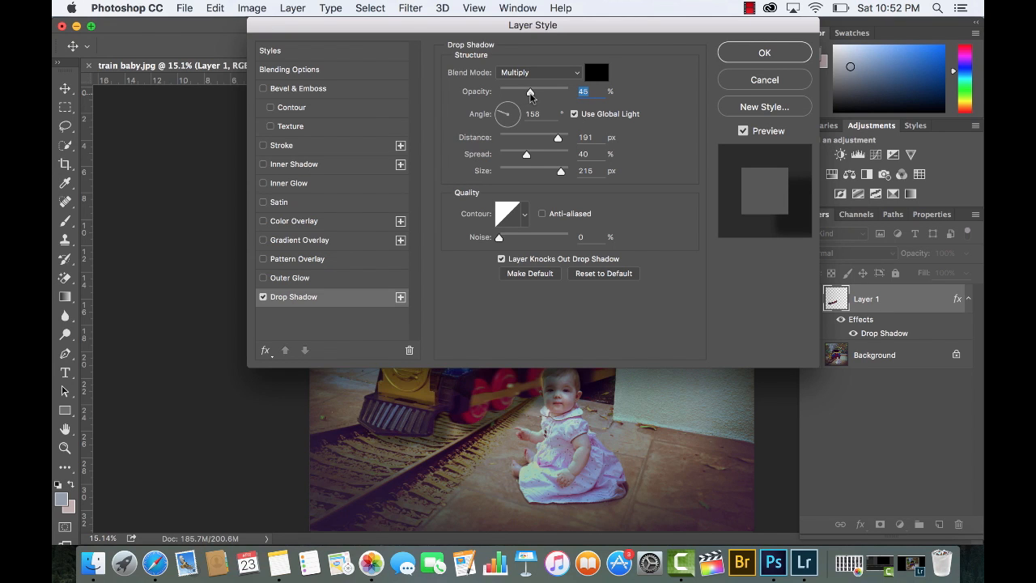
{"action": "key", "text": "Return"}
{"action": "left_click", "coordinate": [811, 298]}
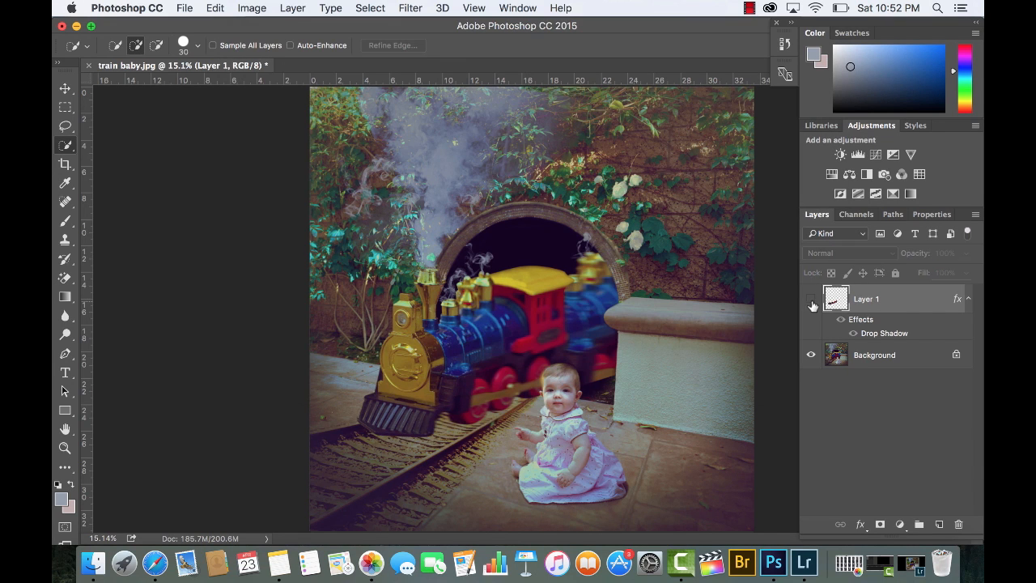
{"action": "left_click", "coordinate": [811, 298]}
Duplicate the Background layer and merge the copy with the shadowed Layer 1.
{"action": "left_click_drag", "start_coordinate": [868, 368], "coordinate": [939, 524]}
{"action": "left_click", "coordinate": [874, 298], "text": "shift"}
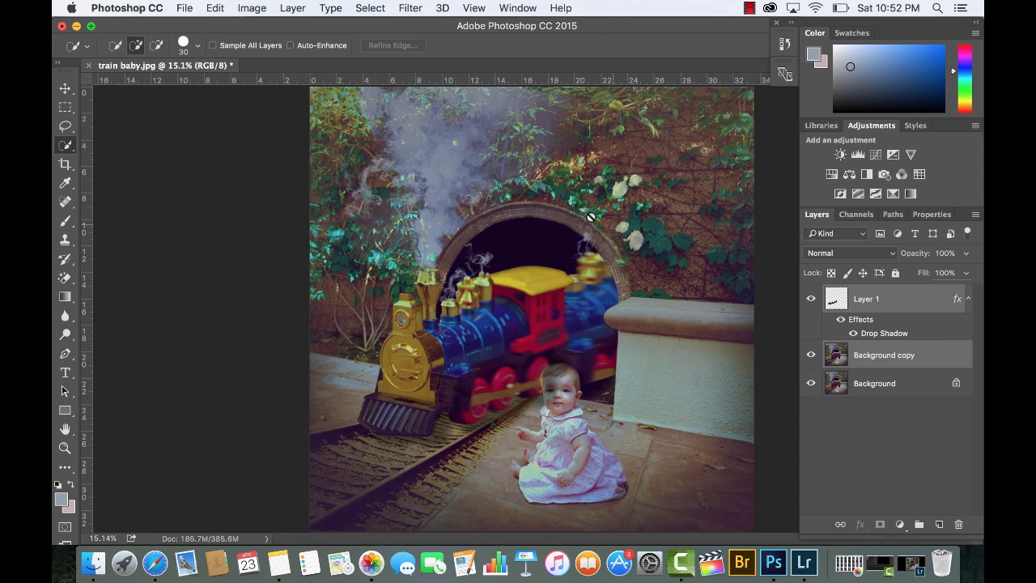
{"action": "left_click", "coordinate": [292, 7]}
{"action": "left_click", "coordinate": [361, 481]}
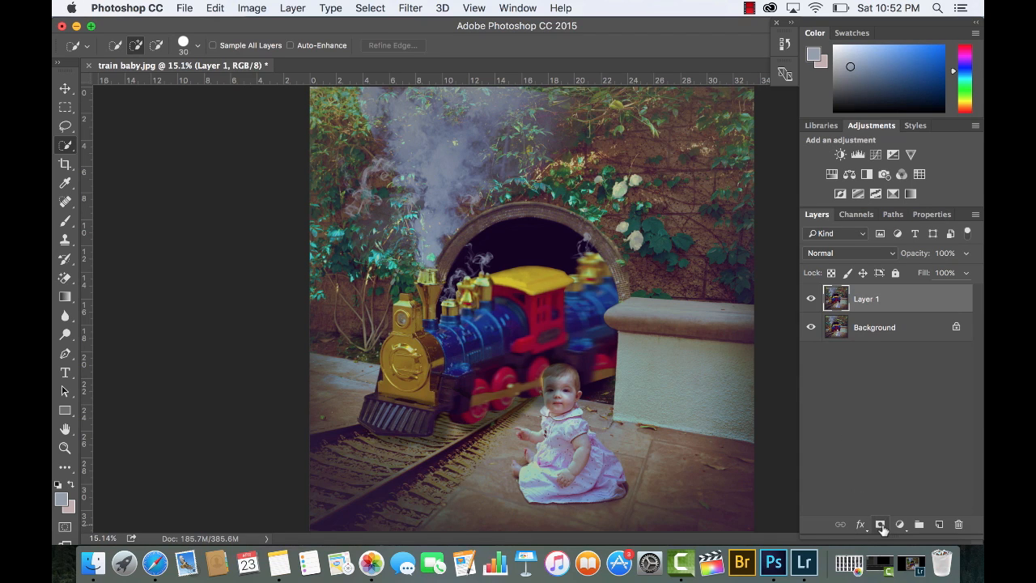
Add a mask to the merged layer and brush the shadow off the baby, refining the mask with smaller black and white brushes.
{"action": "left_click", "coordinate": [879, 525]}
{"action": "key", "text": "b"}
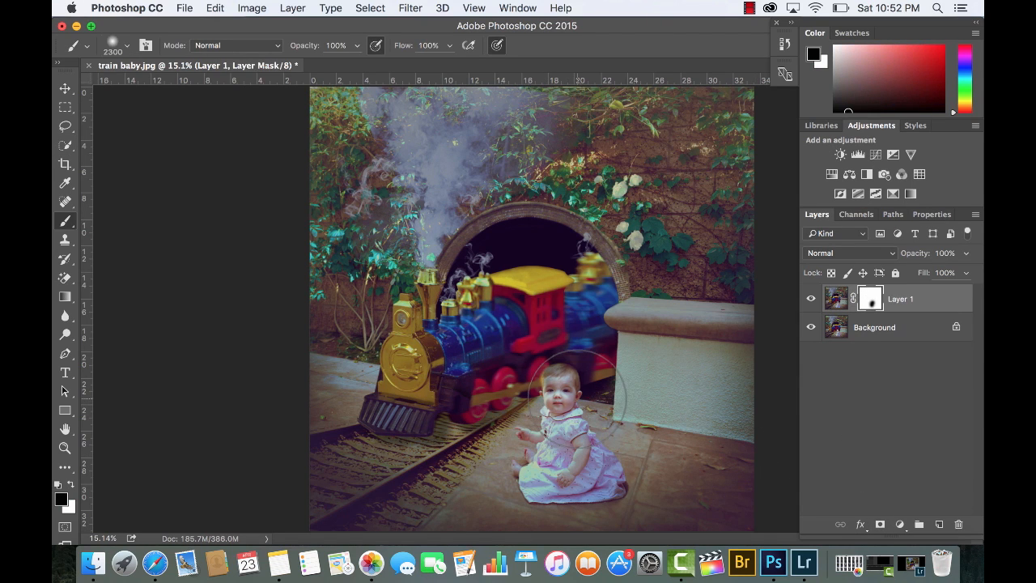
{"action": "key", "text": "x"}
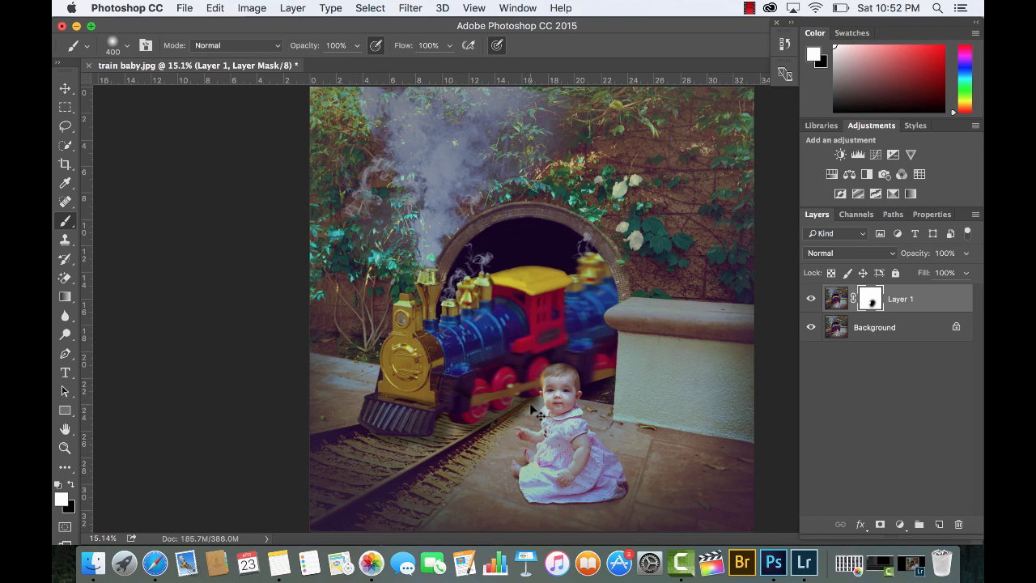
{"action": "key", "text": "ctrl+="}
{"action": "key", "text": "ctrl+="}
{"action": "key", "text": "bracketleft"}
{"action": "key", "text": "x"}
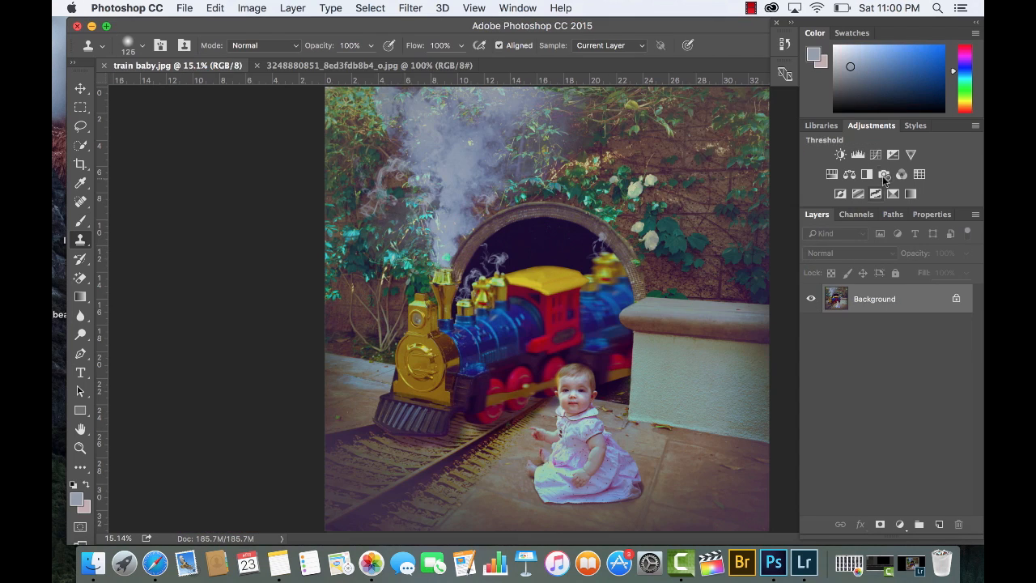
Add a Photo Filter adjustment with Warming Filter (85) at 25% density, and compare the image with and without it.
{"action": "left_click", "coordinate": [883, 174]}
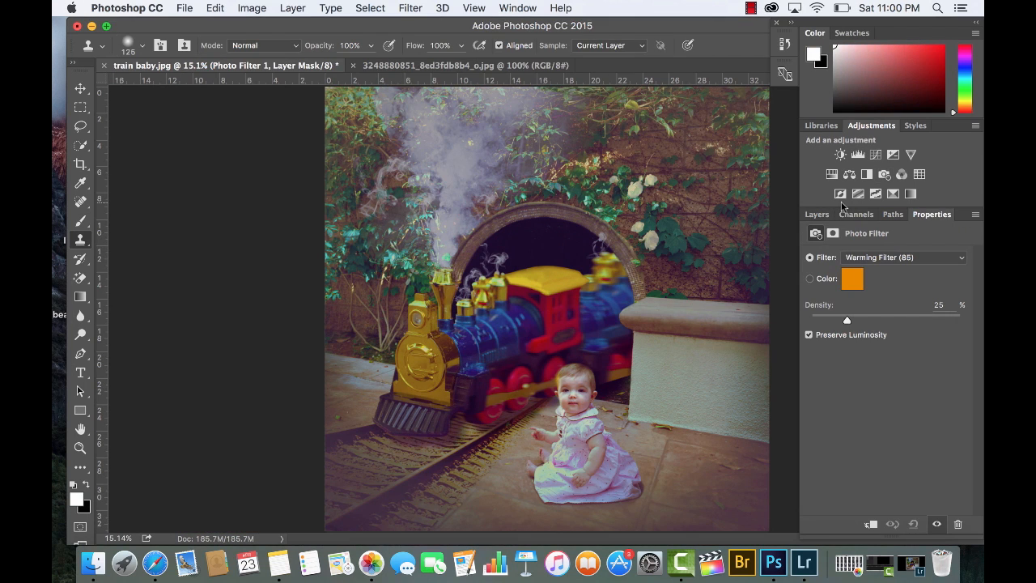
{"action": "key", "text": "super+z"}
{"action": "key", "text": "super+z"}
{"action": "key", "text": "super+z"}
{"action": "key", "text": "super+z"}
{"action": "key", "text": "super+z"}
{"action": "key", "text": "super+z"}
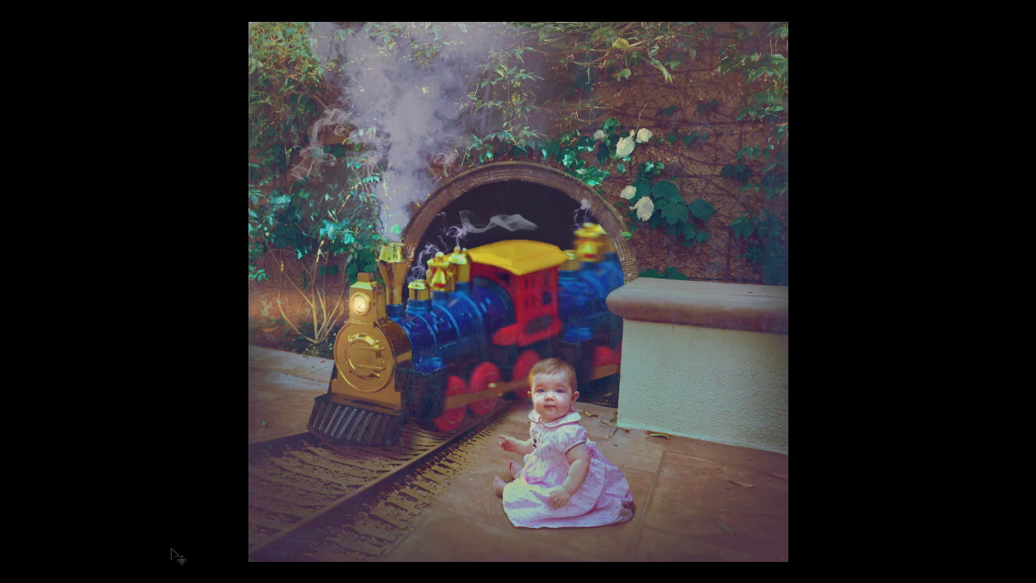
Examine the finished composite up close in full screen, covering the train, tracks, baby, tunnel, headlight and smoke plume.
{"action": "key", "text": "super+plus"}
{"action": "key", "text": "super+plus"}
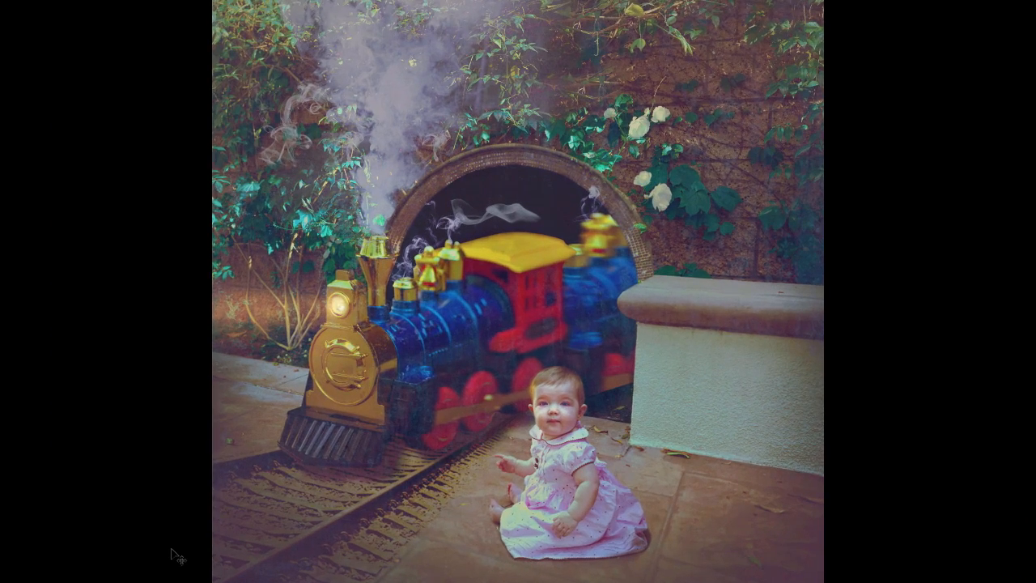
{"action": "key", "text": "super+plus"}
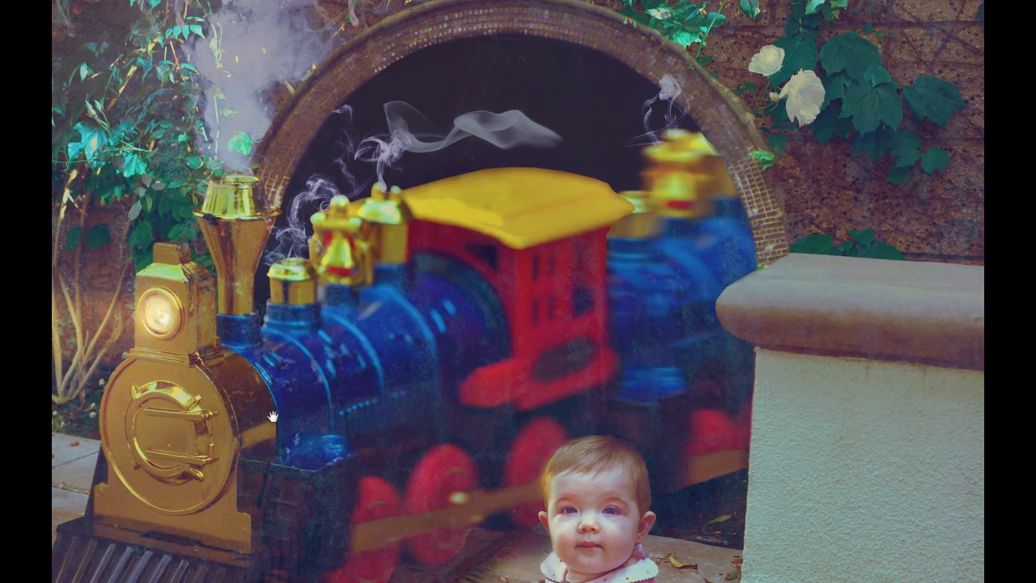
{"action": "scroll", "coordinate": [273, 319], "scroll_direction": "down", "scroll_amount": 5}
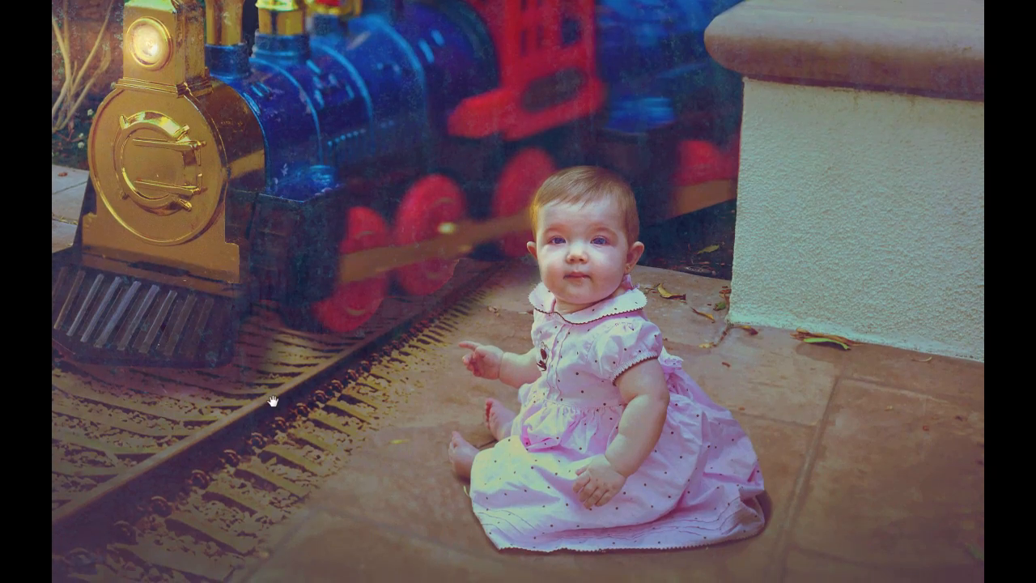
{"action": "scroll", "coordinate": [273, 406], "scroll_direction": "down", "scroll_amount": 1}
{"action": "left_click_drag", "start_coordinate": [273, 407], "coordinate": [312, 433]}
{"action": "left_click_drag", "start_coordinate": [233, 321], "coordinate": [311, 445]}
{"action": "left_click_drag", "start_coordinate": [201, 352], "coordinate": [233, 415]}
{"action": "left_click_drag", "start_coordinate": [240, 291], "coordinate": [193, 365]}
{"action": "left_click_drag", "start_coordinate": [333, 51], "coordinate": [285, 141]}
{"action": "left_click_drag", "start_coordinate": [288, 232], "coordinate": [294, 382]}
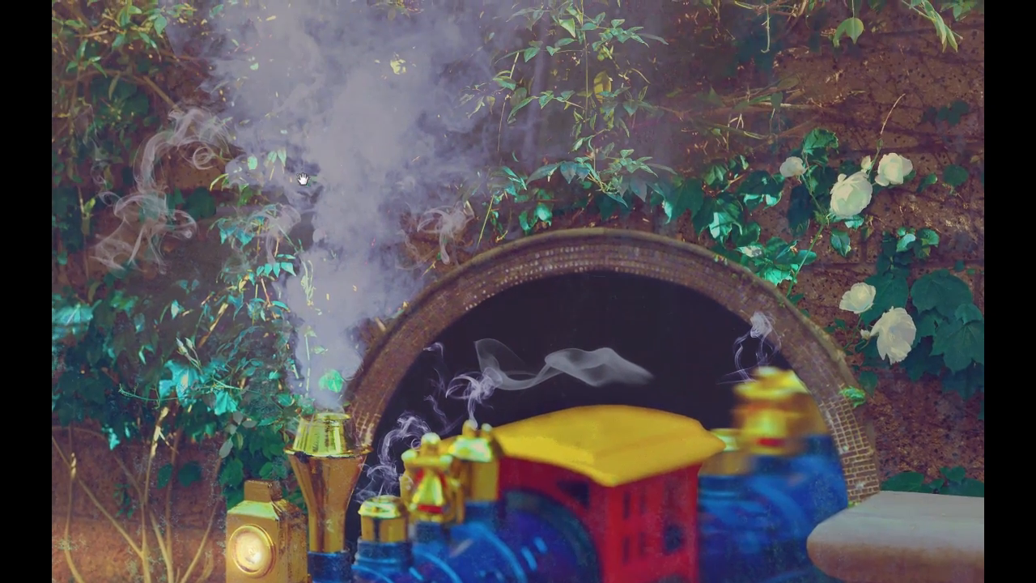
{"action": "left_click_drag", "start_coordinate": [289, 191], "coordinate": [144, 140]}
{"action": "left_click_drag", "start_coordinate": [322, 349], "coordinate": [268, 223]}
{"action": "left_click_drag", "start_coordinate": [335, 398], "coordinate": [329, 246]}
{"action": "left_click_drag", "start_coordinate": [336, 314], "coordinate": [341, 267]}
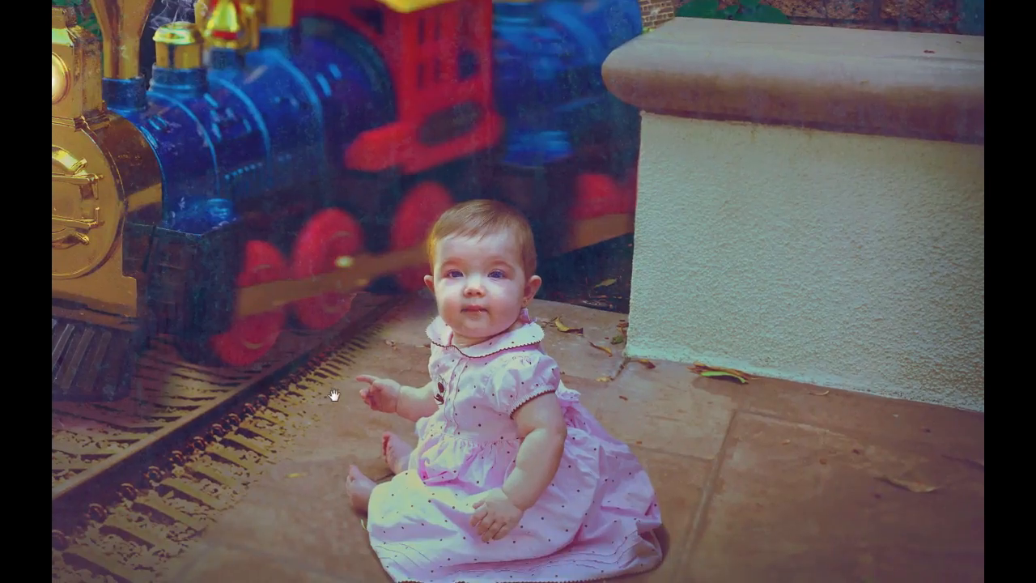